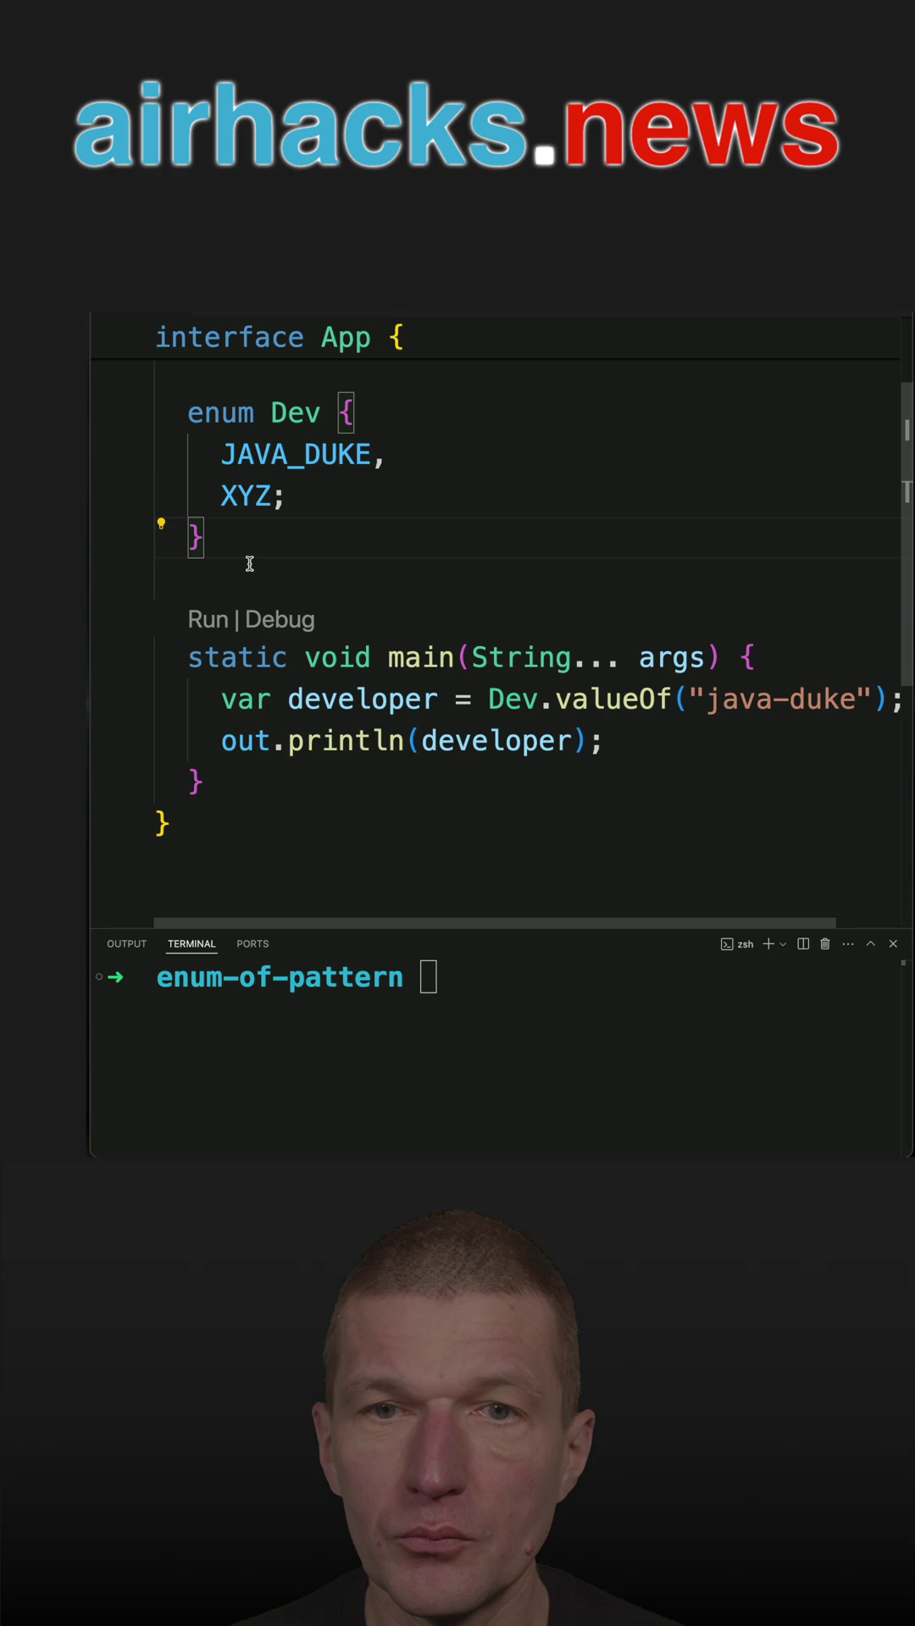
# - Run java app.java in the terminal, which fails with no enum constant App.Dev.java-duke
pyautogui.click(447, 1077)
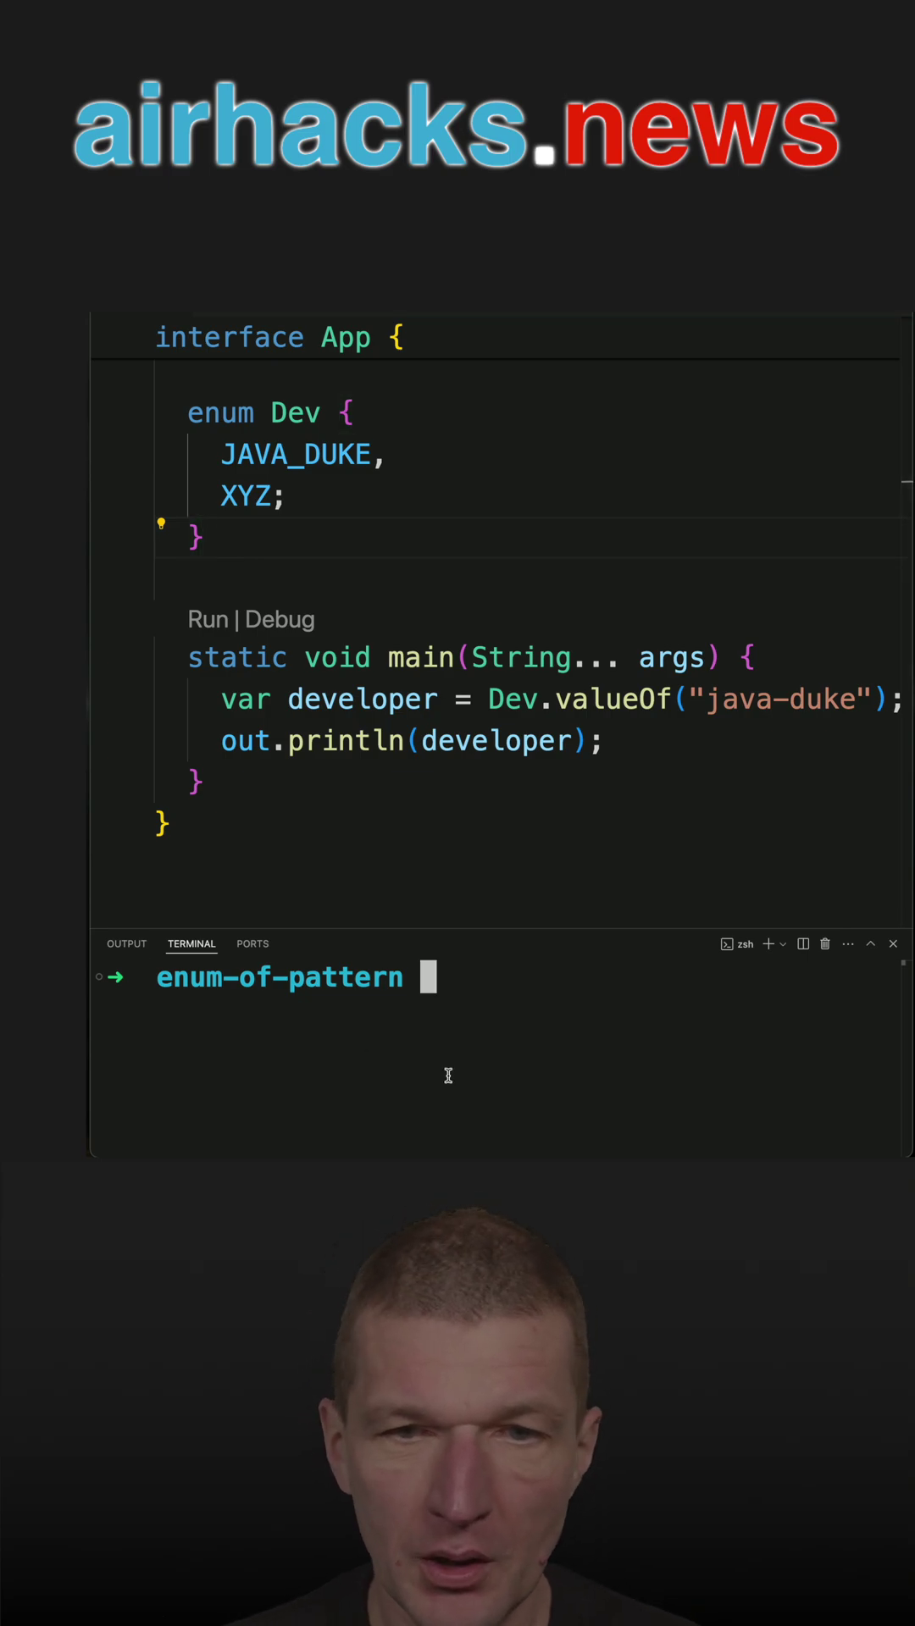
pyautogui.click(259, 995)
pyautogui.write('java app.java')
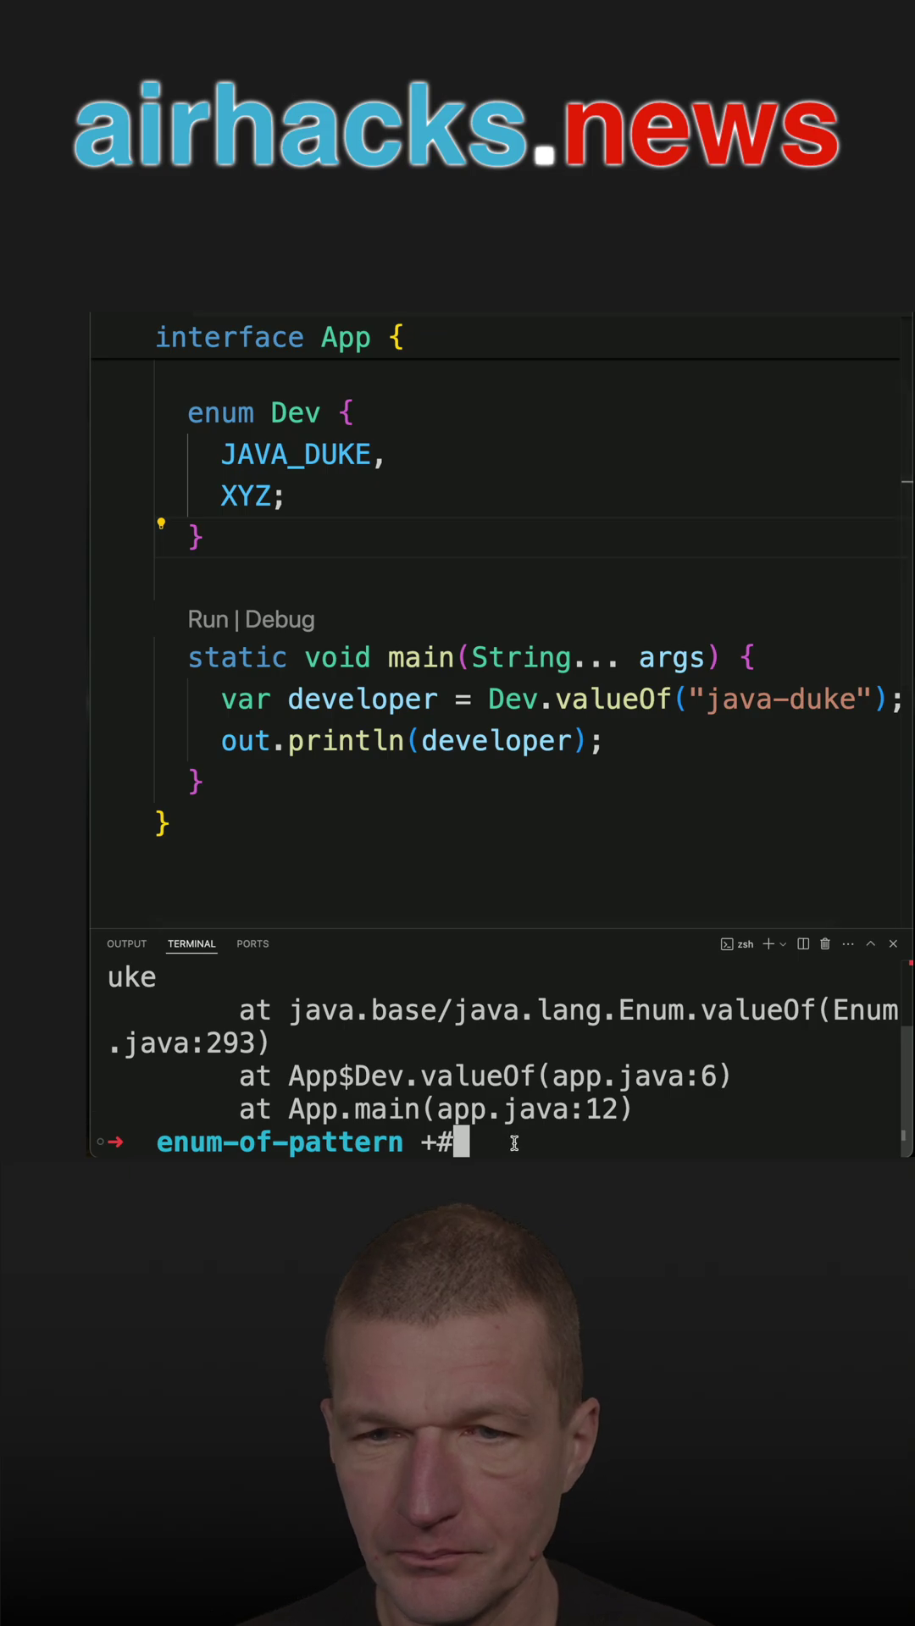
pyautogui.press('Up')
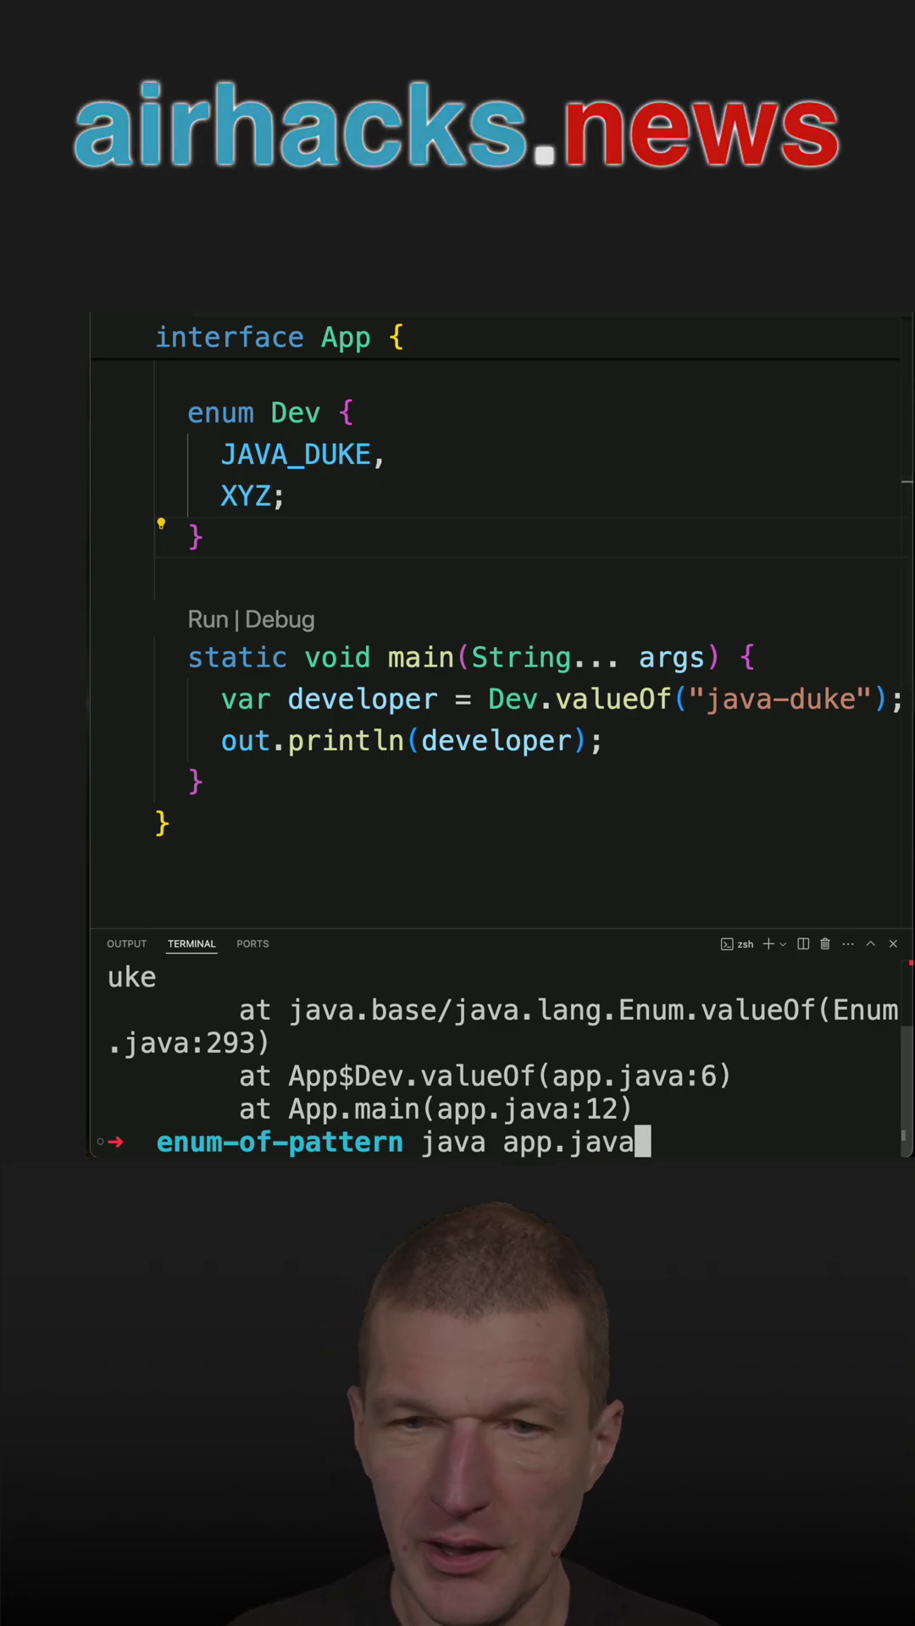
pyautogui.press('Down')
pyautogui.scroll(2, 586, 1115)
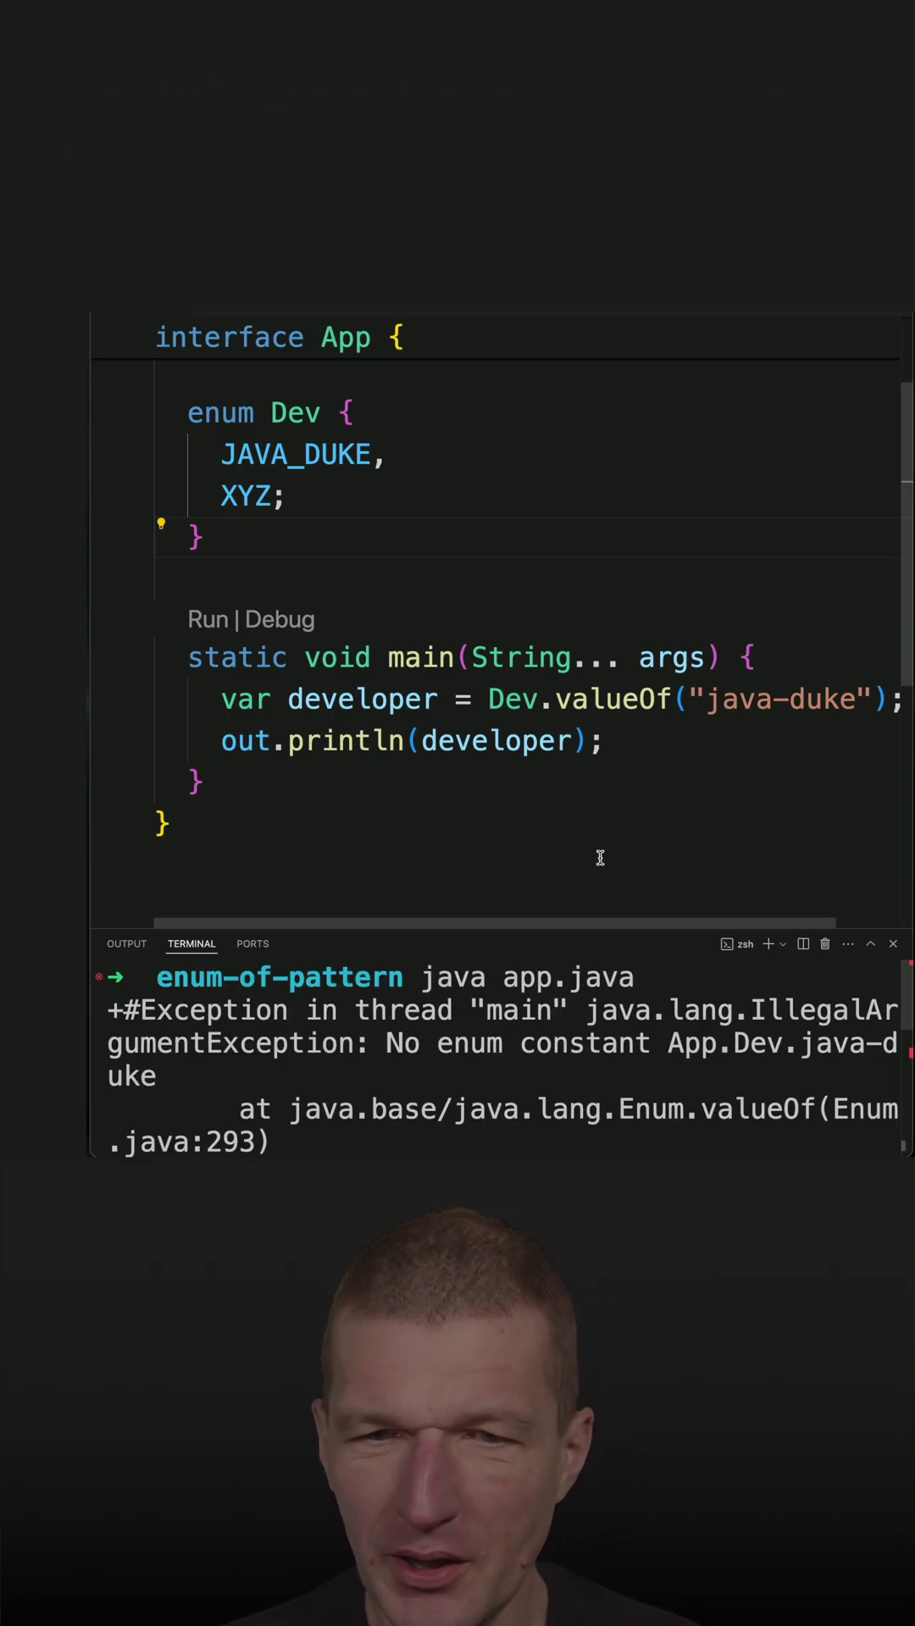
# - Compare the looked-up "java-duke" string with the JAVA_DUKE enum constant
pyautogui.moveTo(708, 698); pyautogui.dragTo(871, 707)
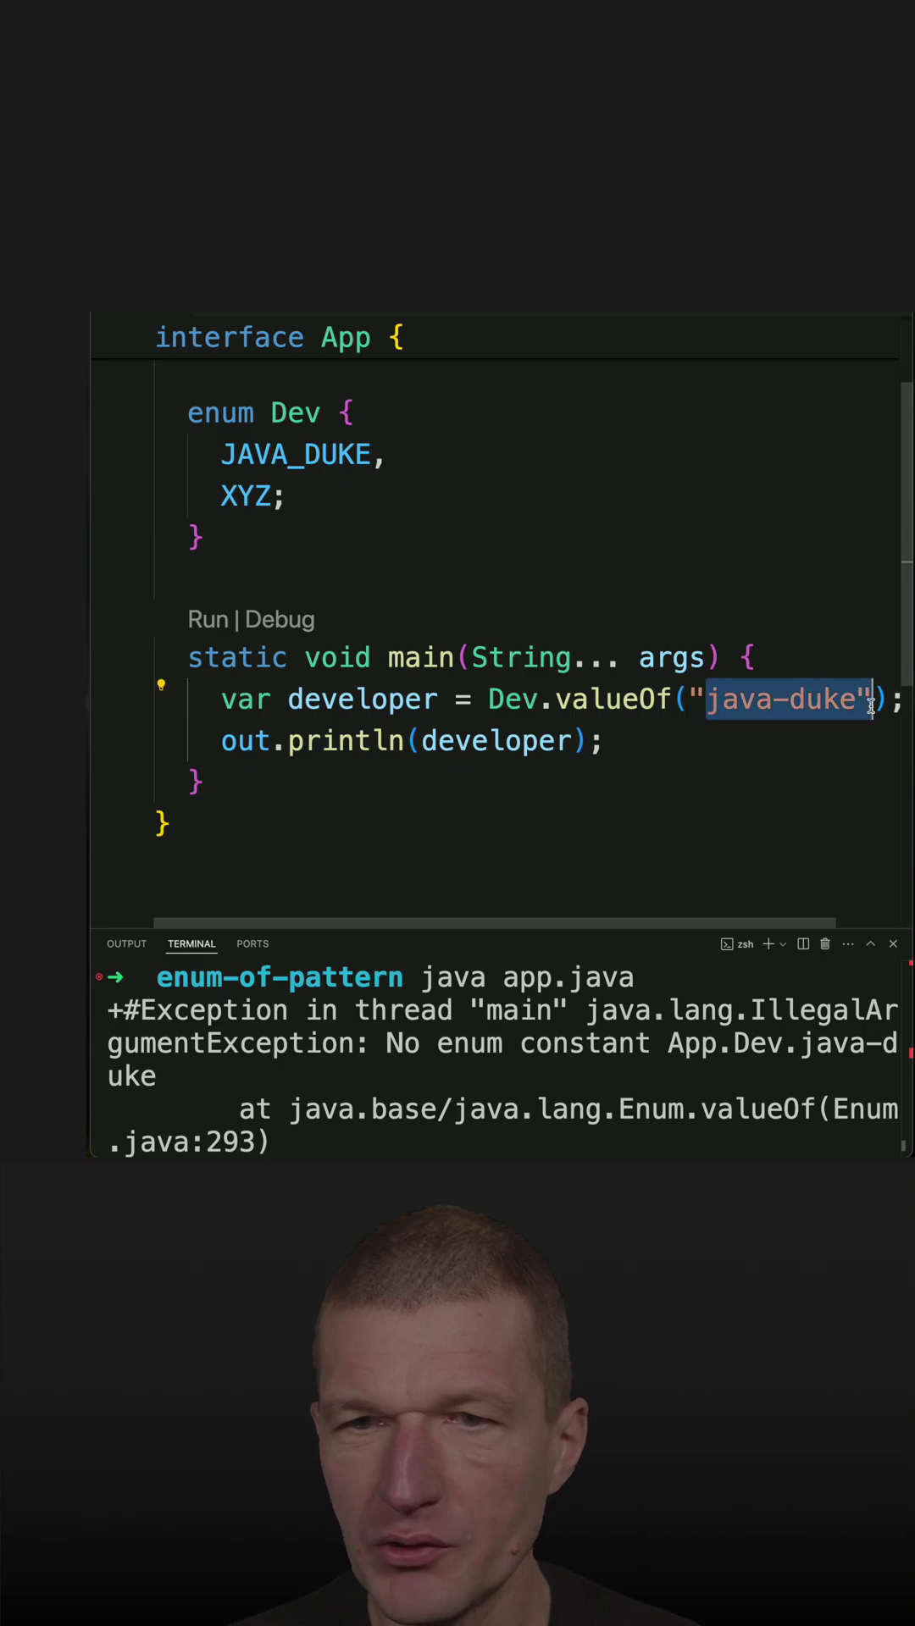
pyautogui.press('Right')
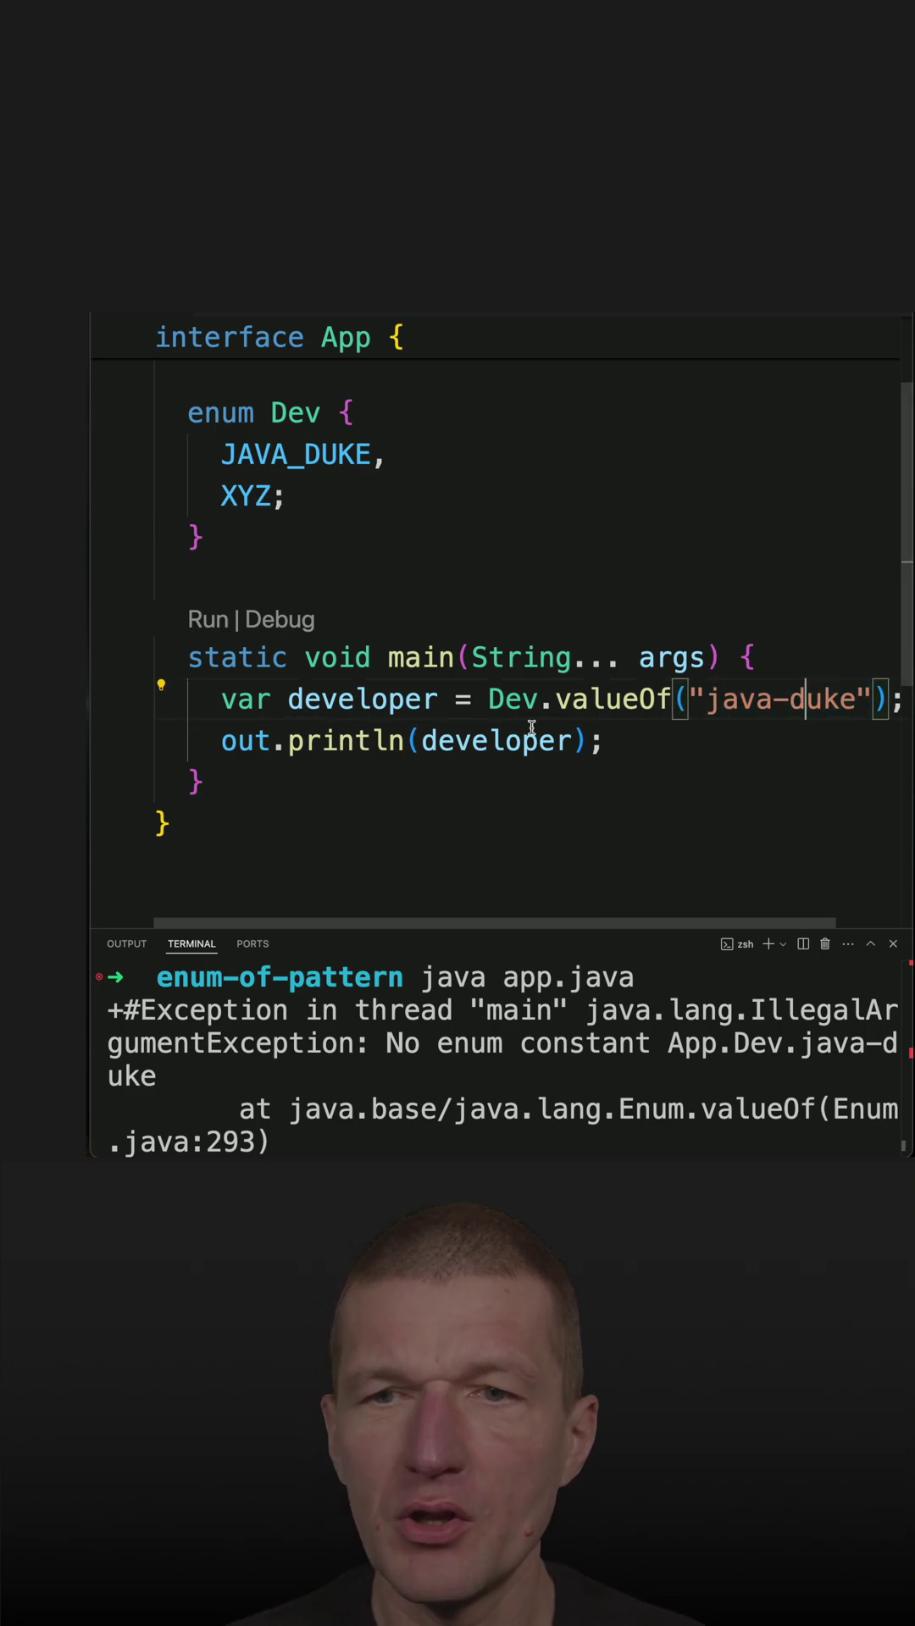
pyautogui.moveTo(388, 450); pyautogui.dragTo(210, 458)
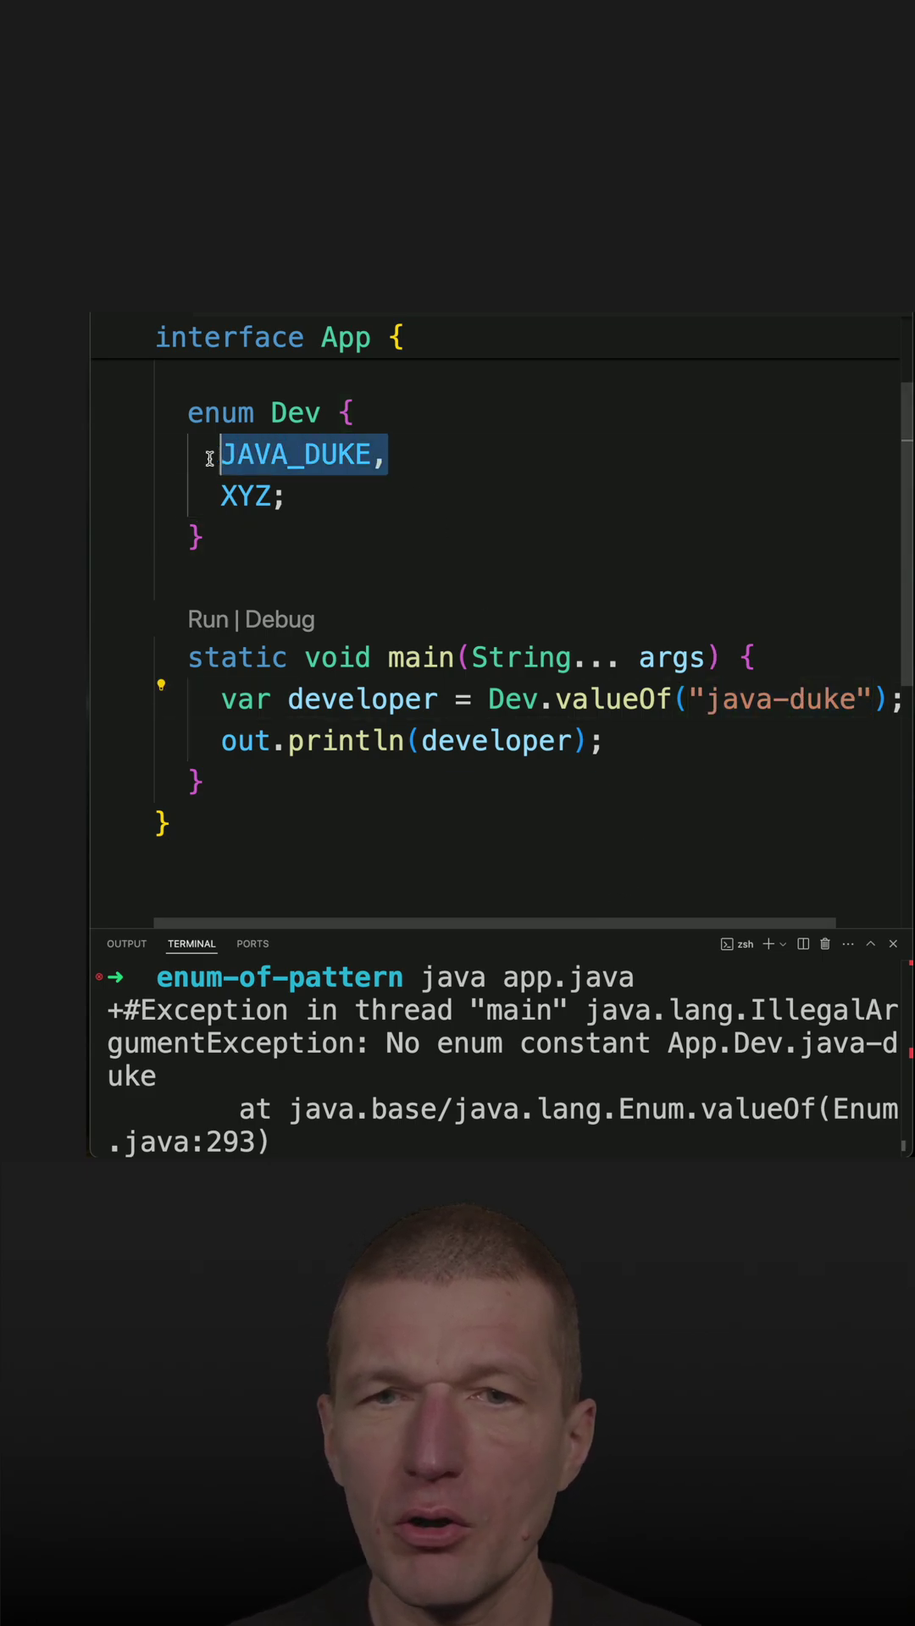
pyautogui.click(332, 494)
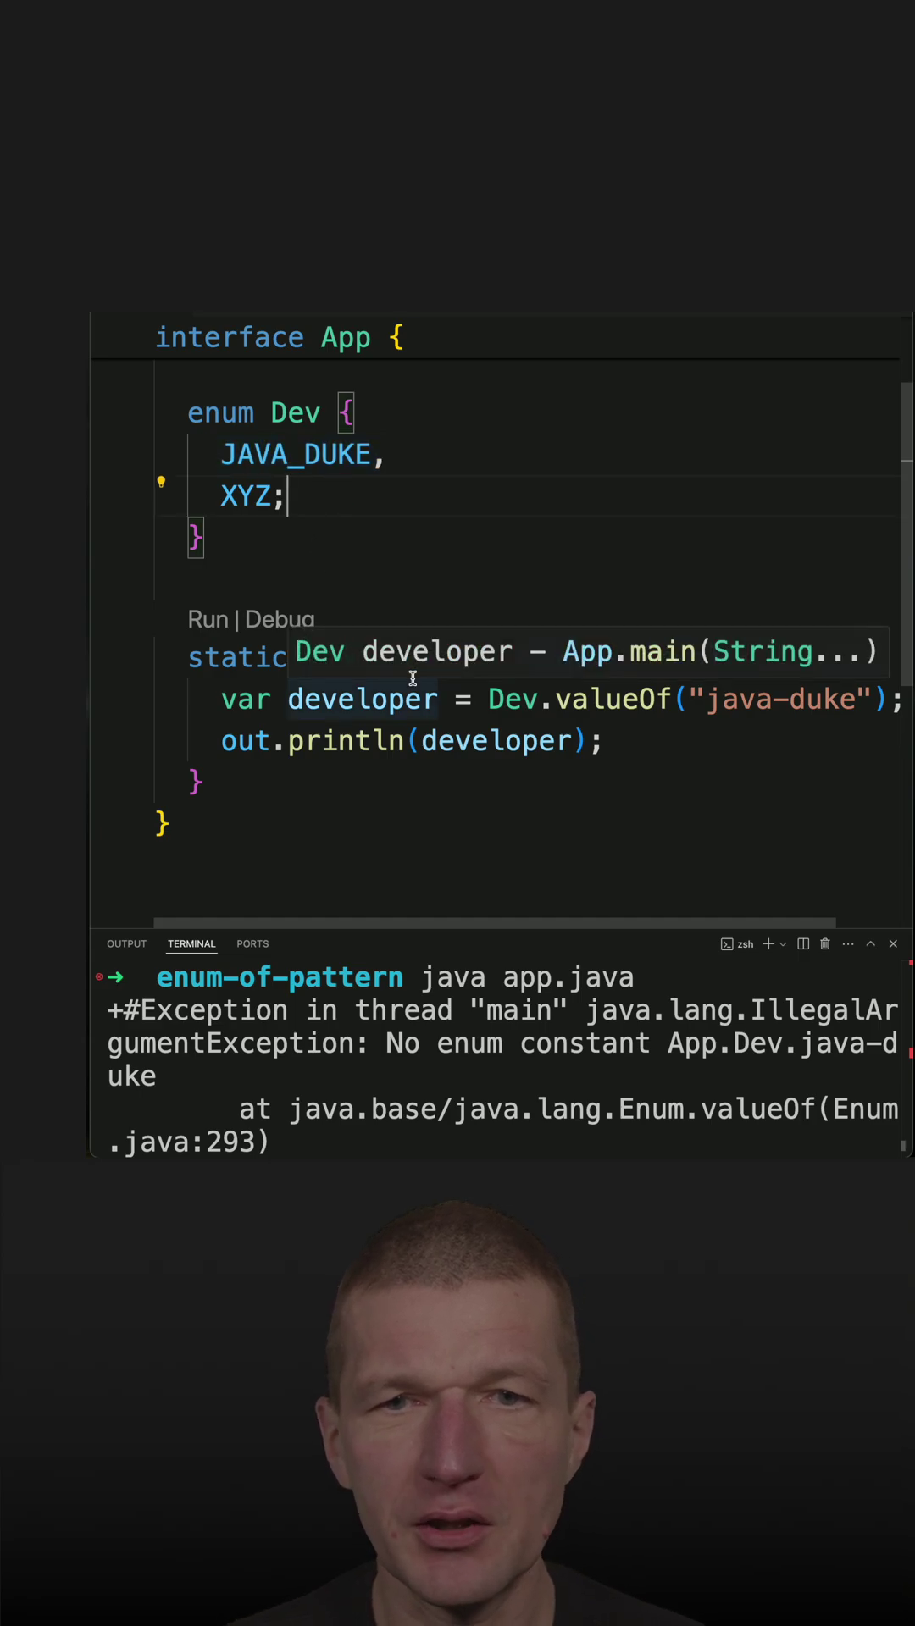
pyautogui.moveTo(362, 699)
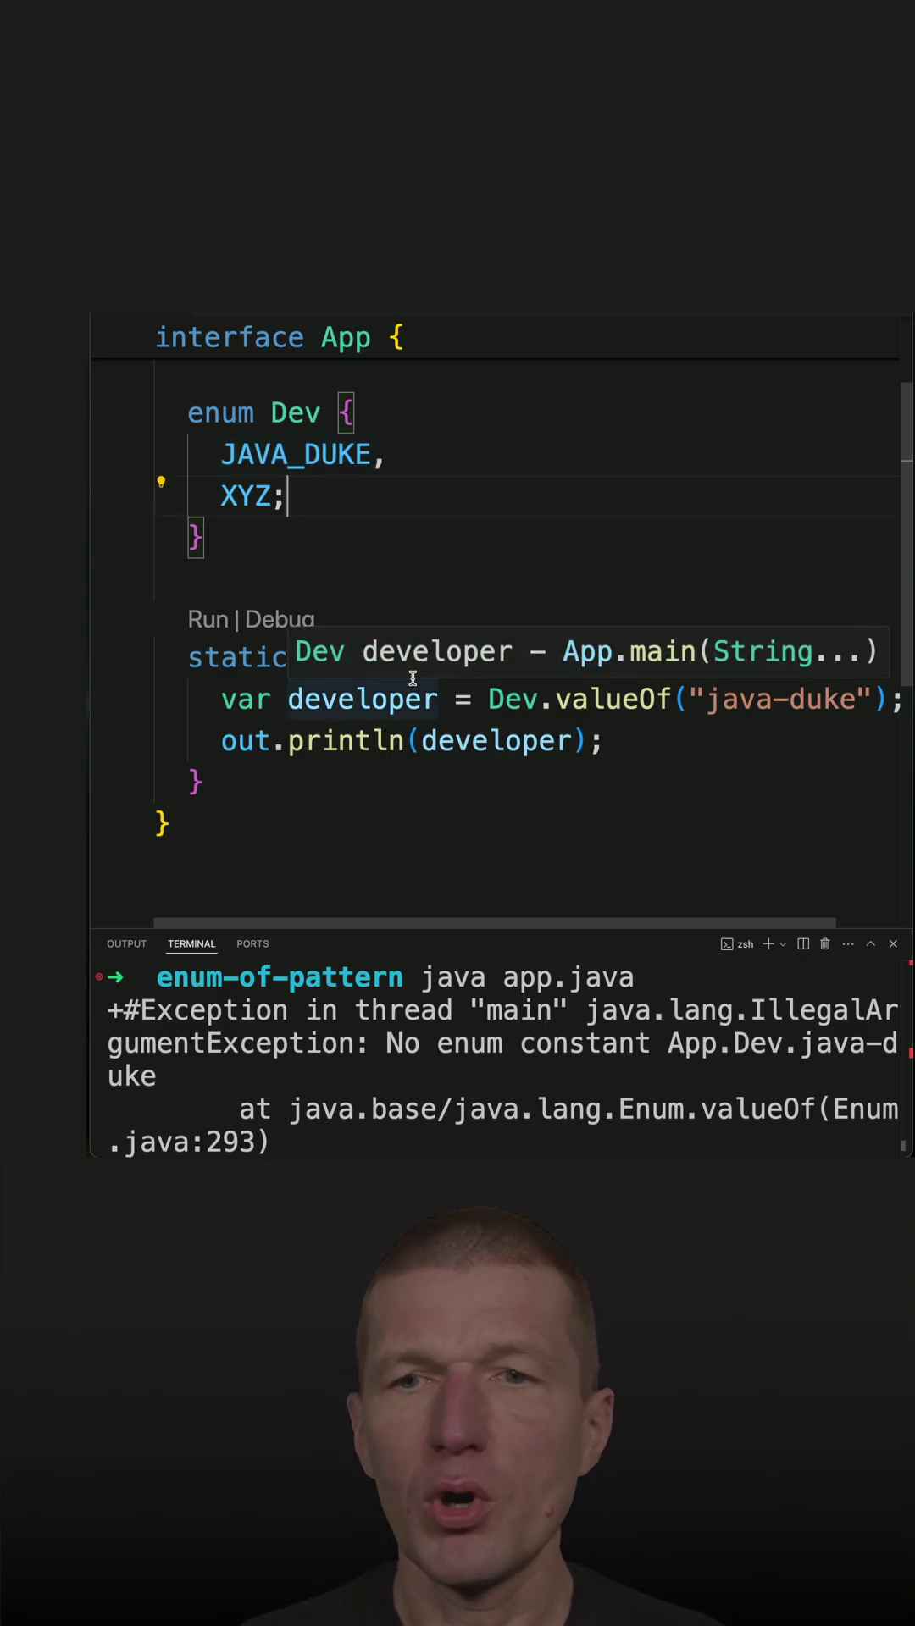
# - Add static Dev of(String name) with body name.trim().replace("-", "_").toUpperCase()
pyautogui.press('Return')
pyautogui.press('Return')
pyautogui.write('pub')
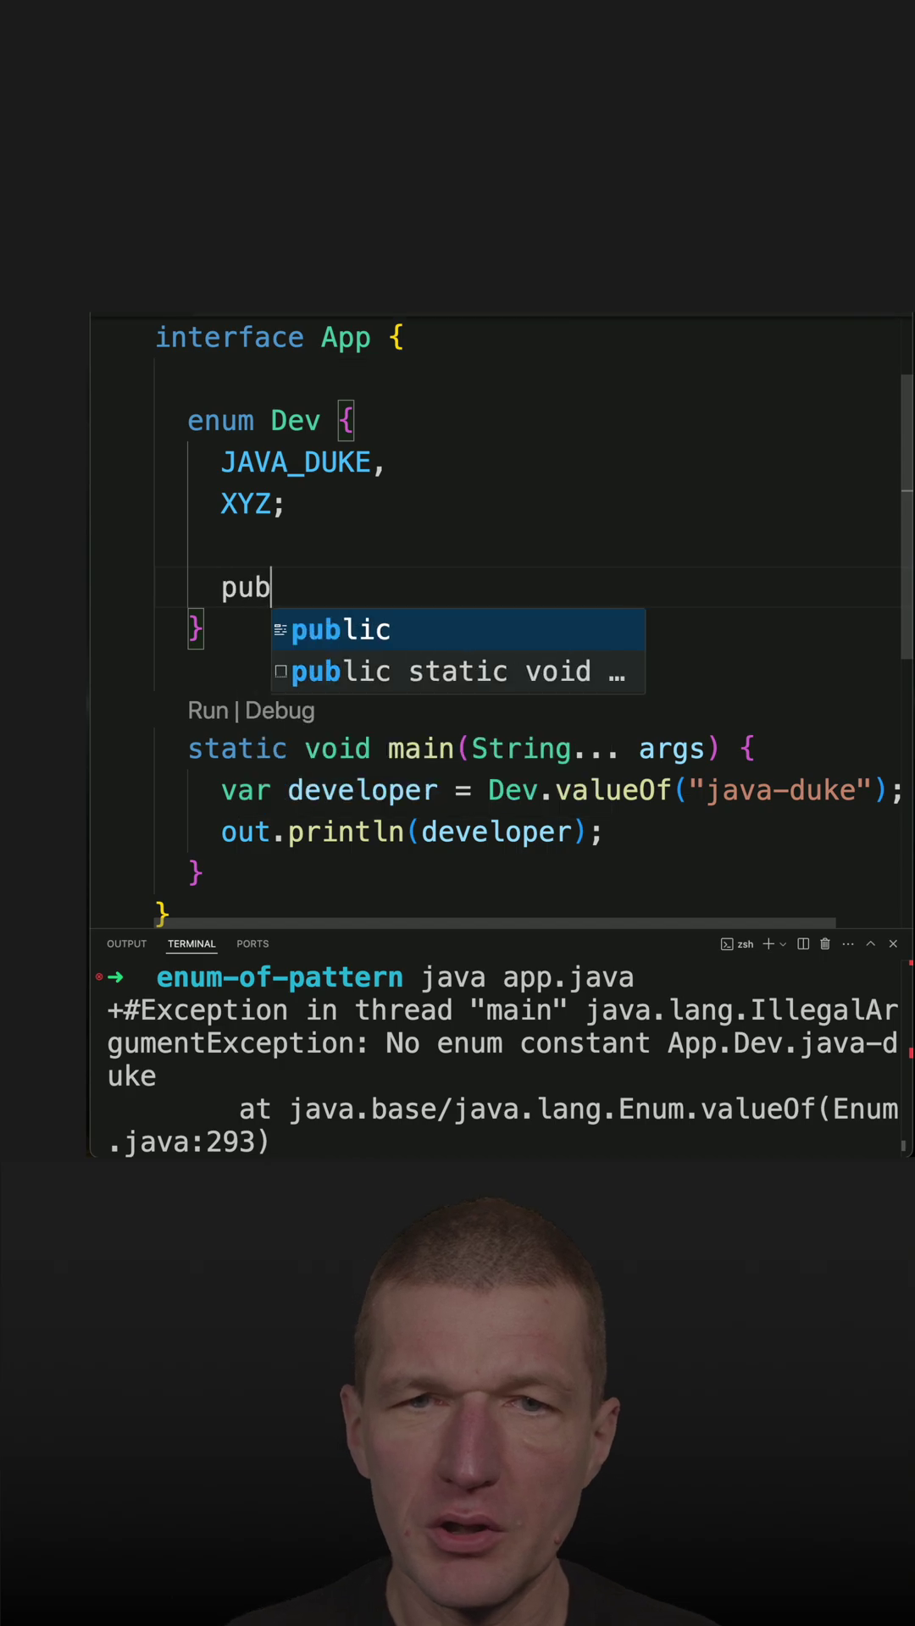
pyautogui.write('lic static Dev ')
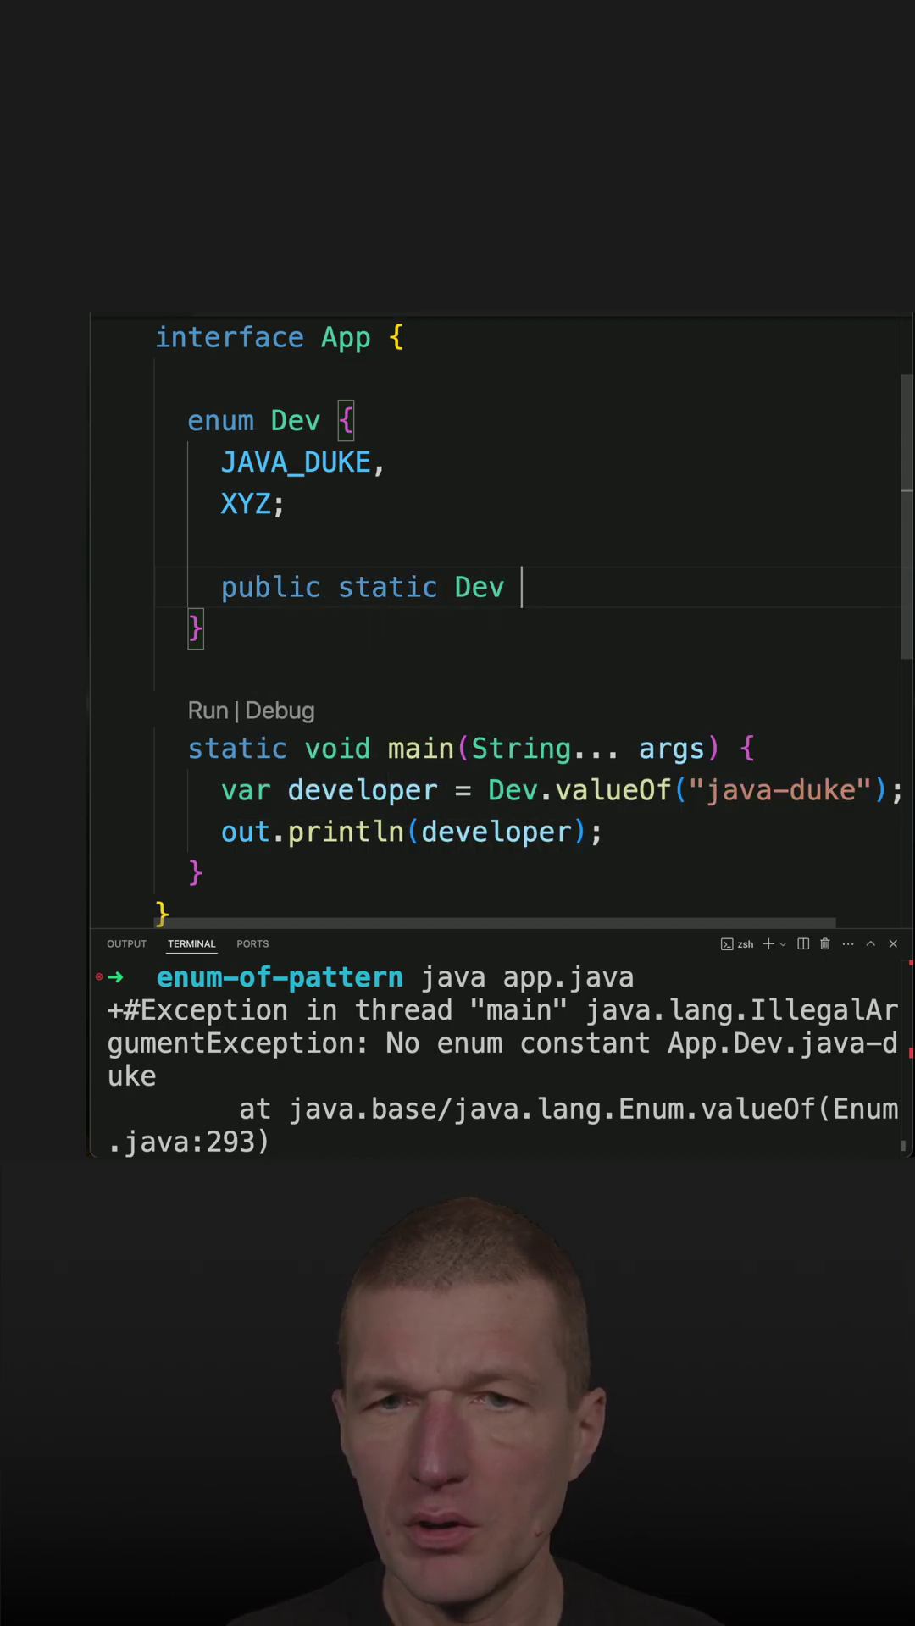
pyautogui.write('of(')
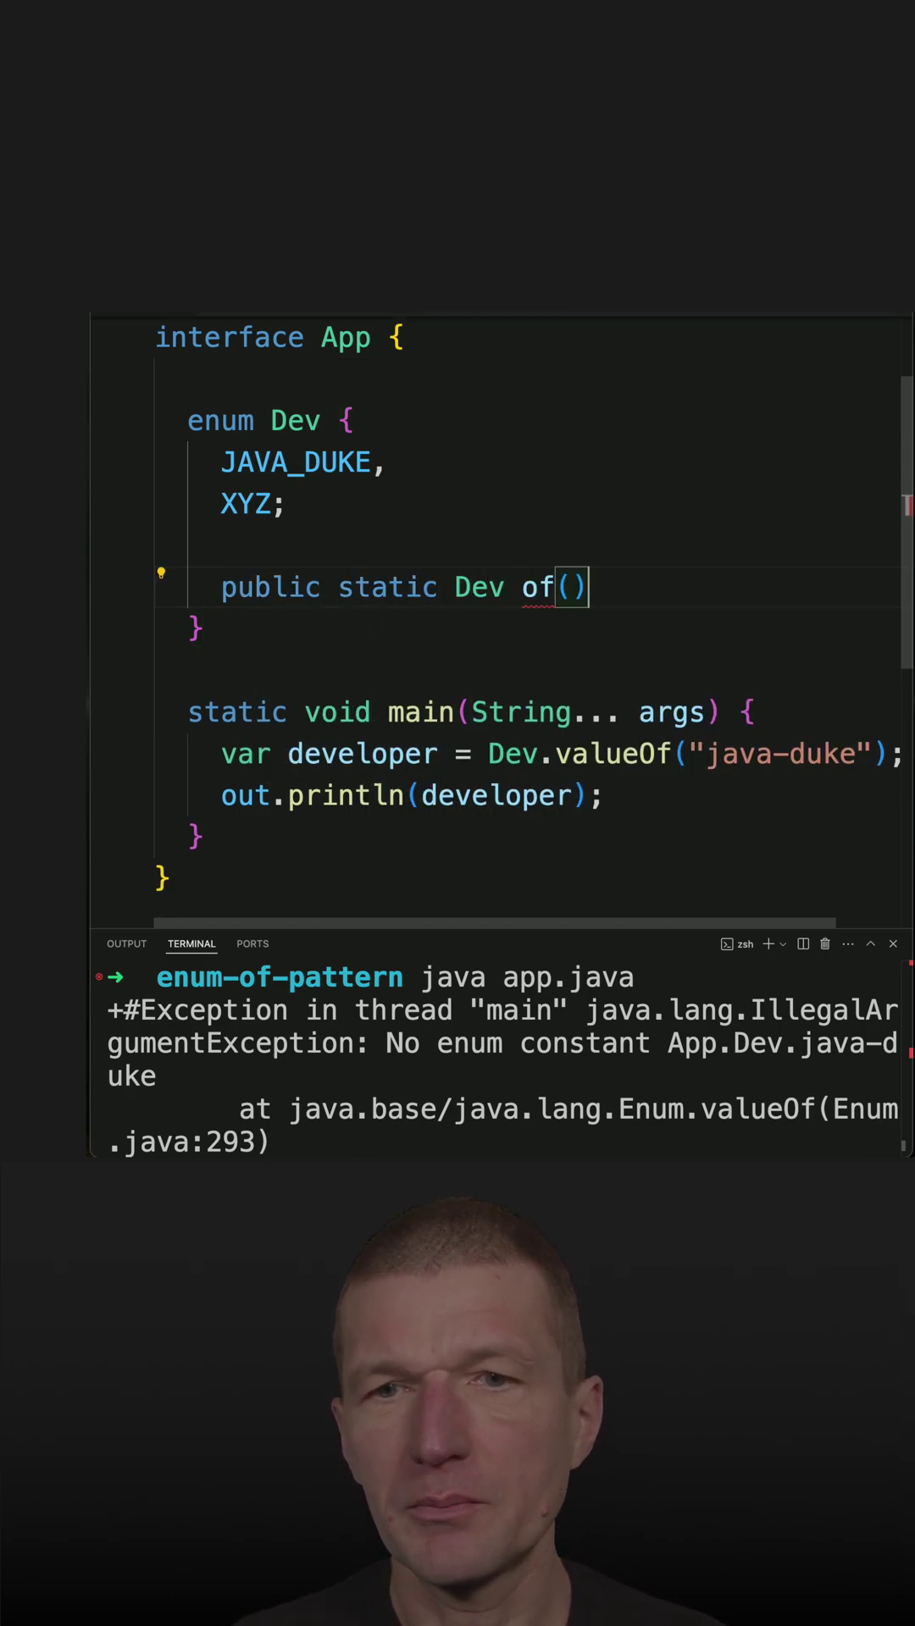
pyautogui.write('String')
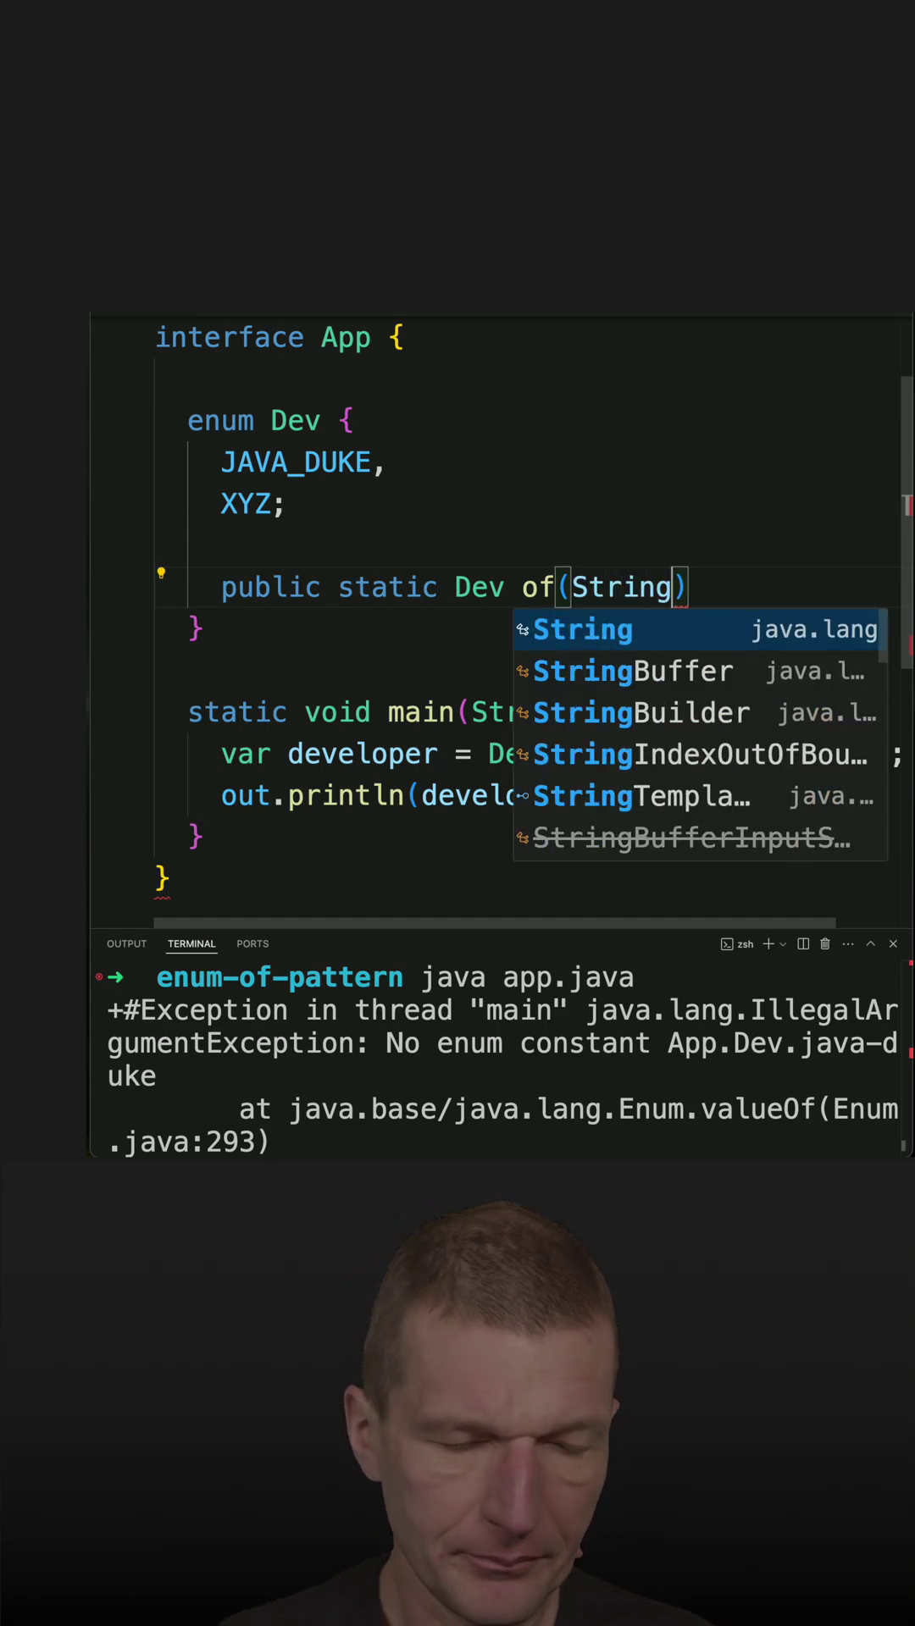
pyautogui.write(' name){')
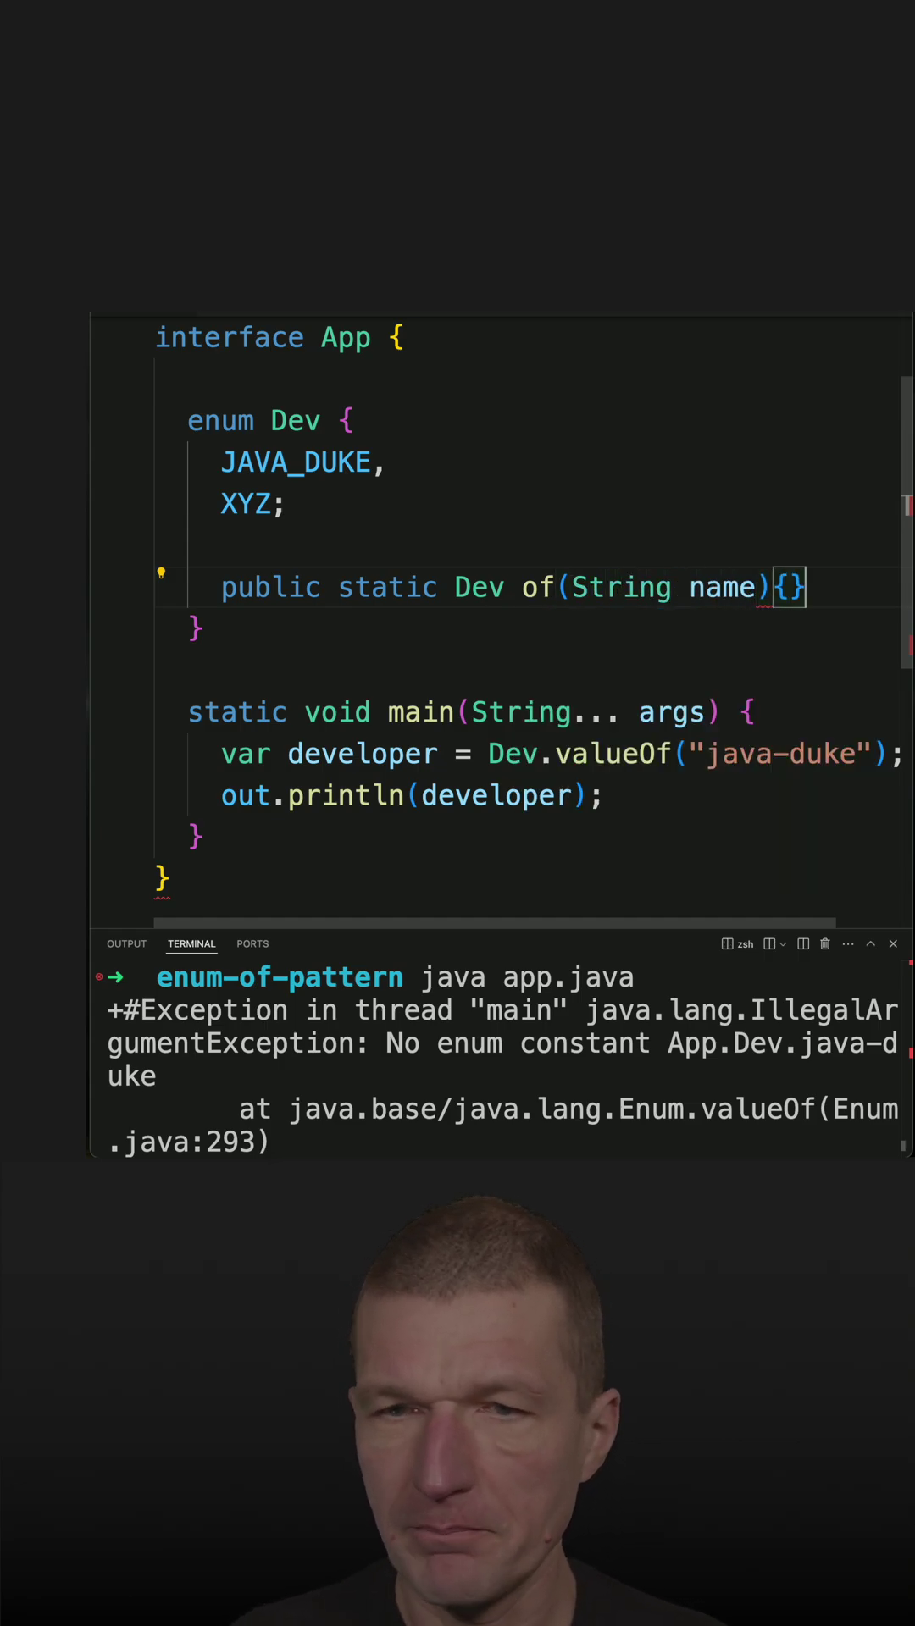
pyautogui.press('Return')
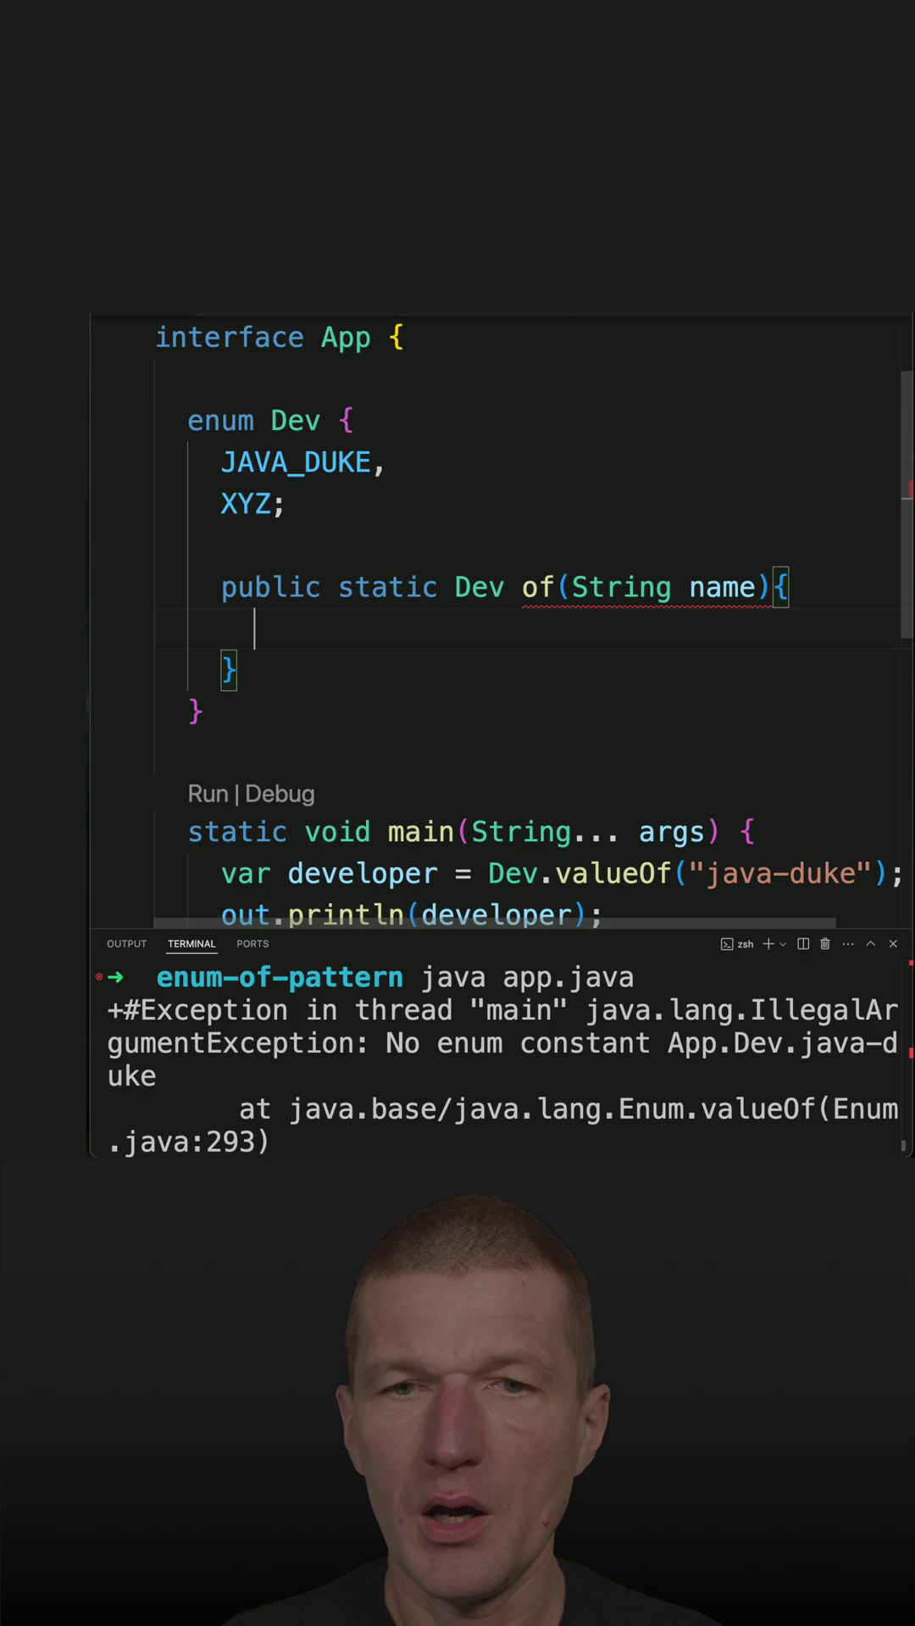
pyautogui.write('name.ti')
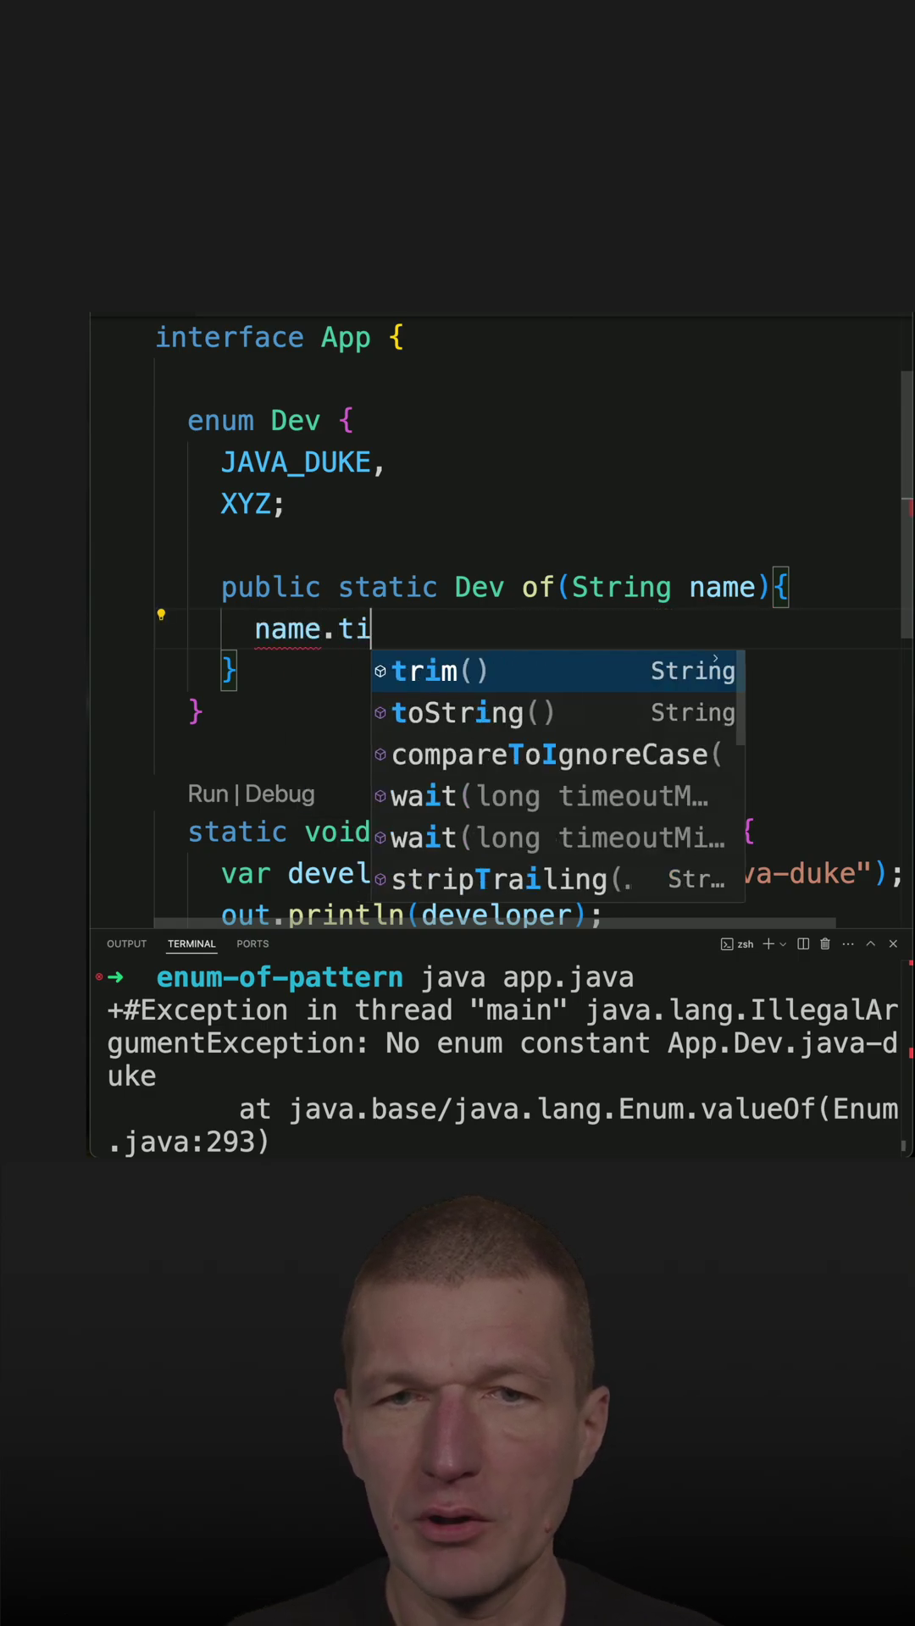
pyautogui.press('Return')
pyautogui.write('.rep')
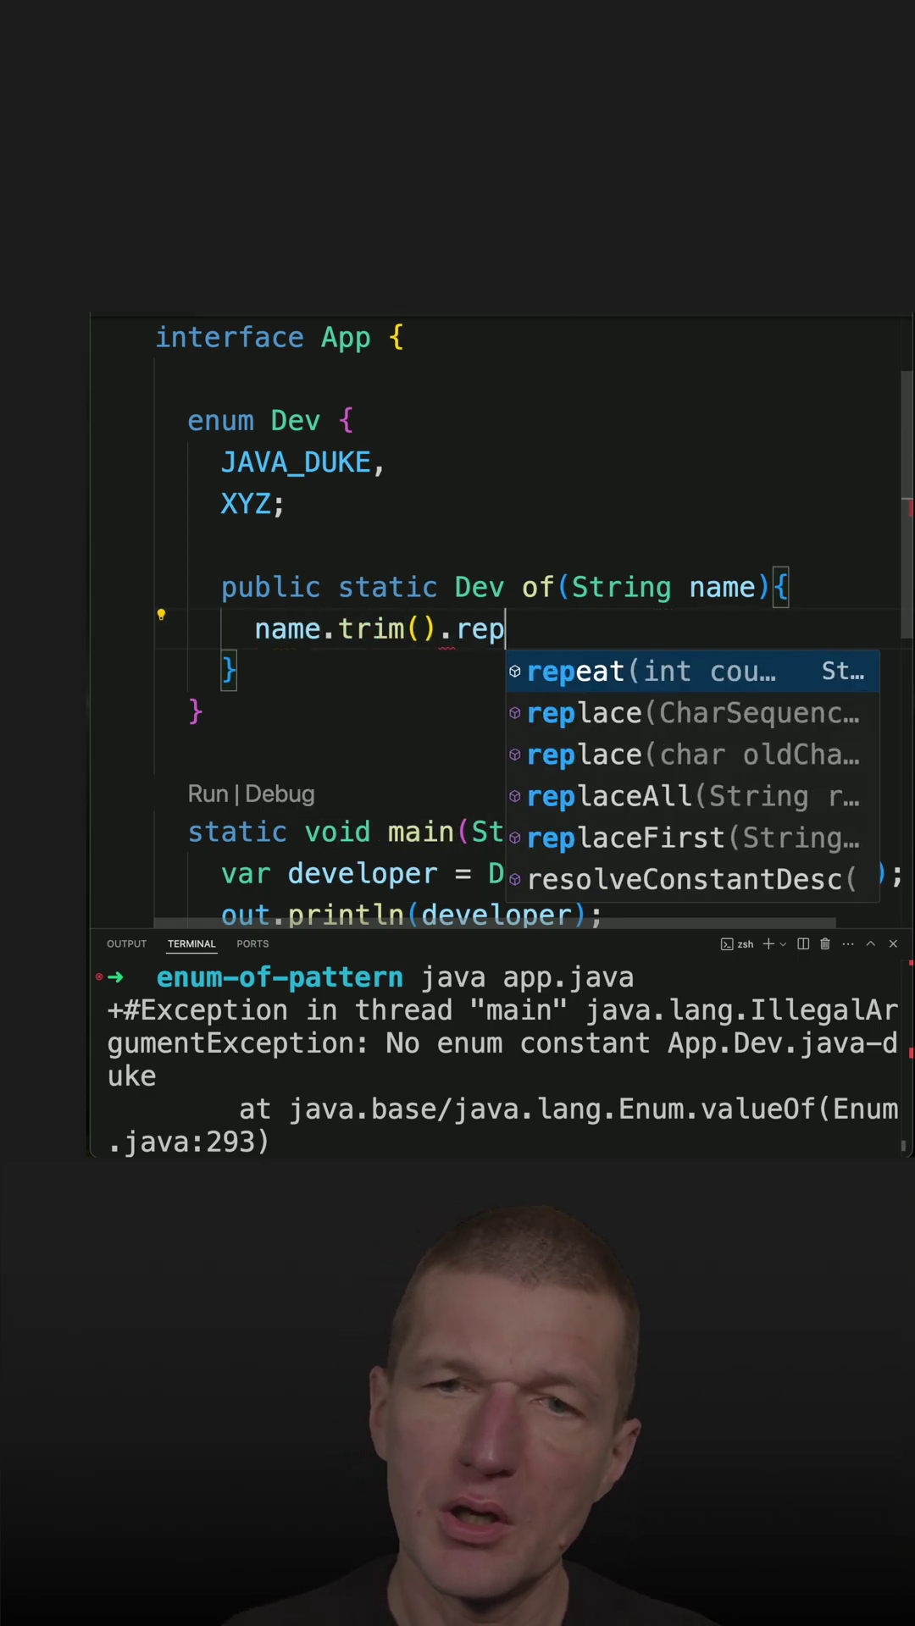
pyautogui.write('l')
pyautogui.press('Return')
pyautogui.write('"')
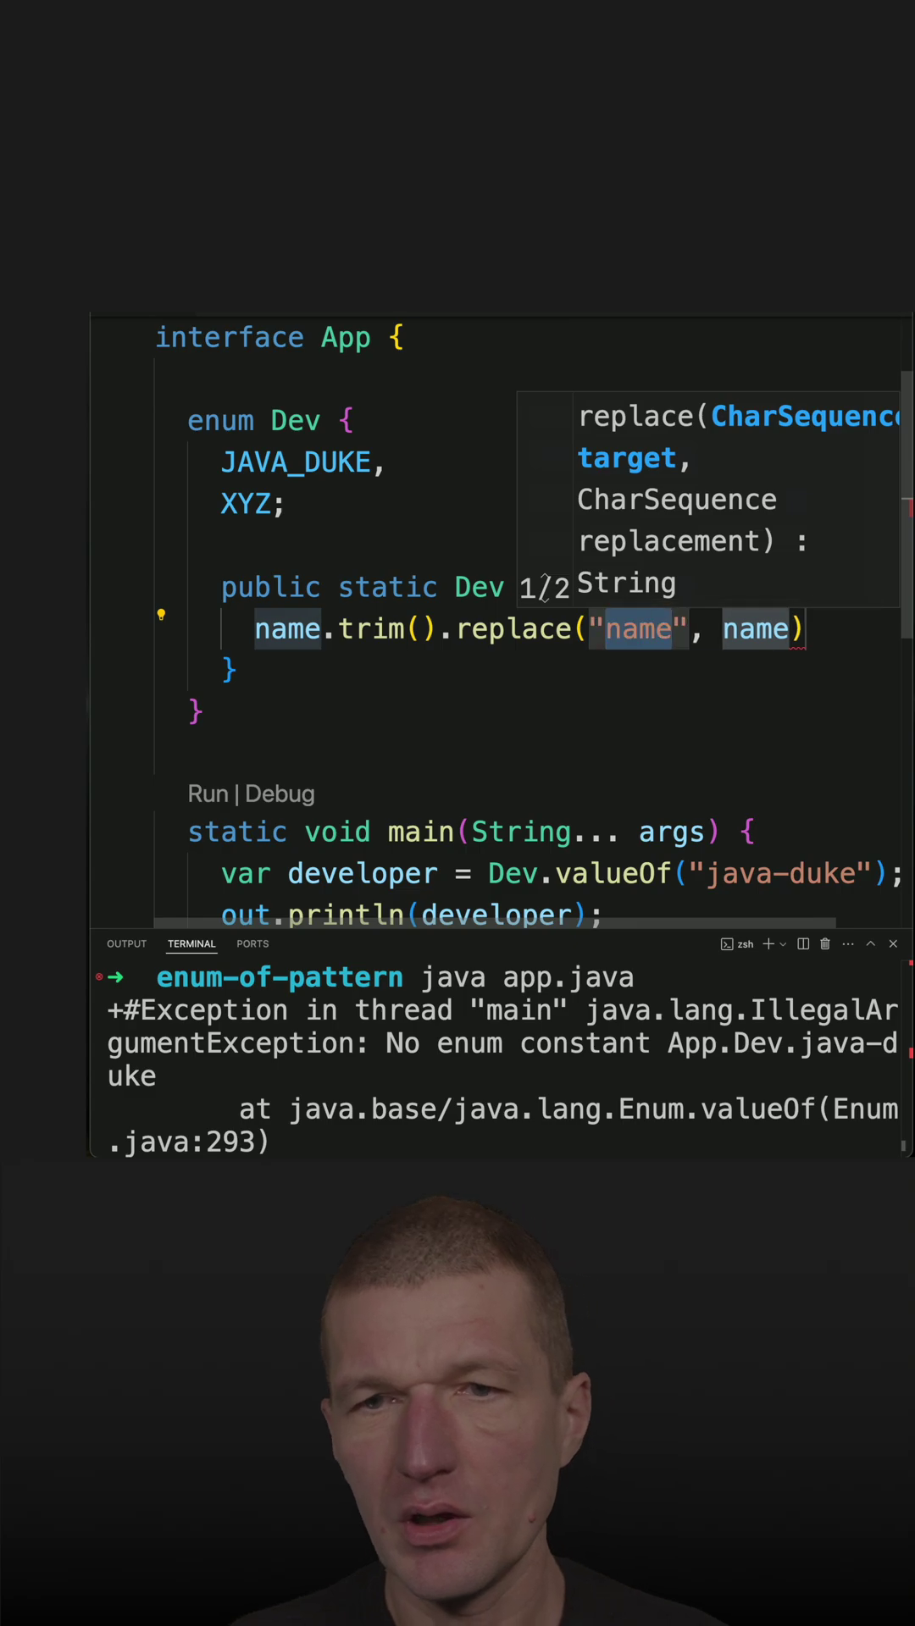
pyautogui.write('-')
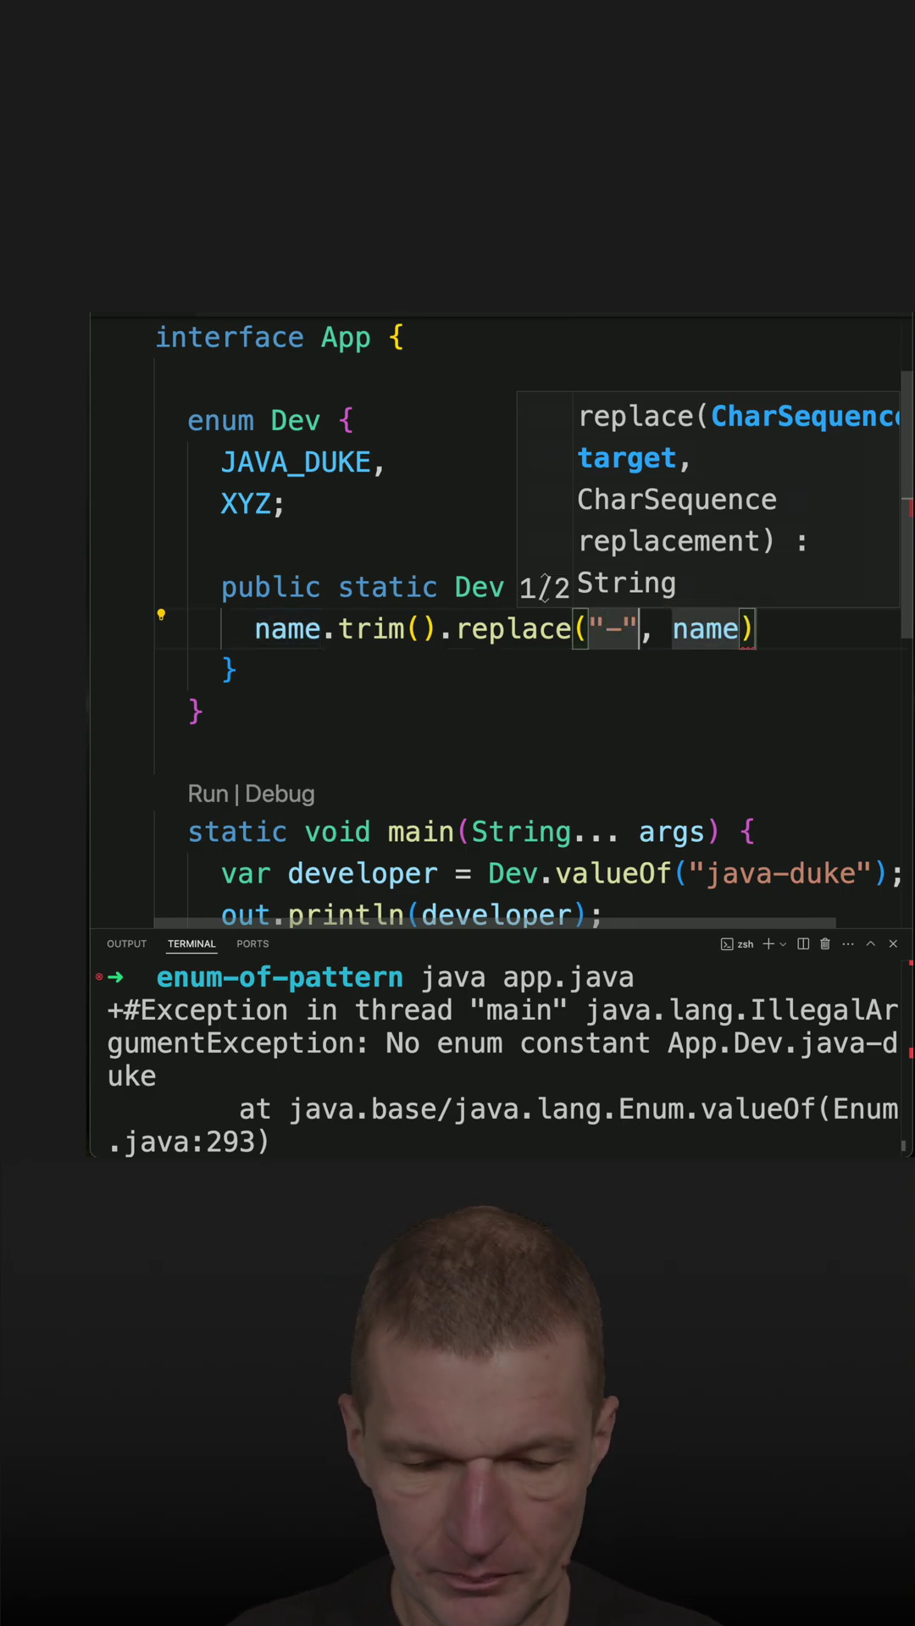
pyautogui.press('Tab')
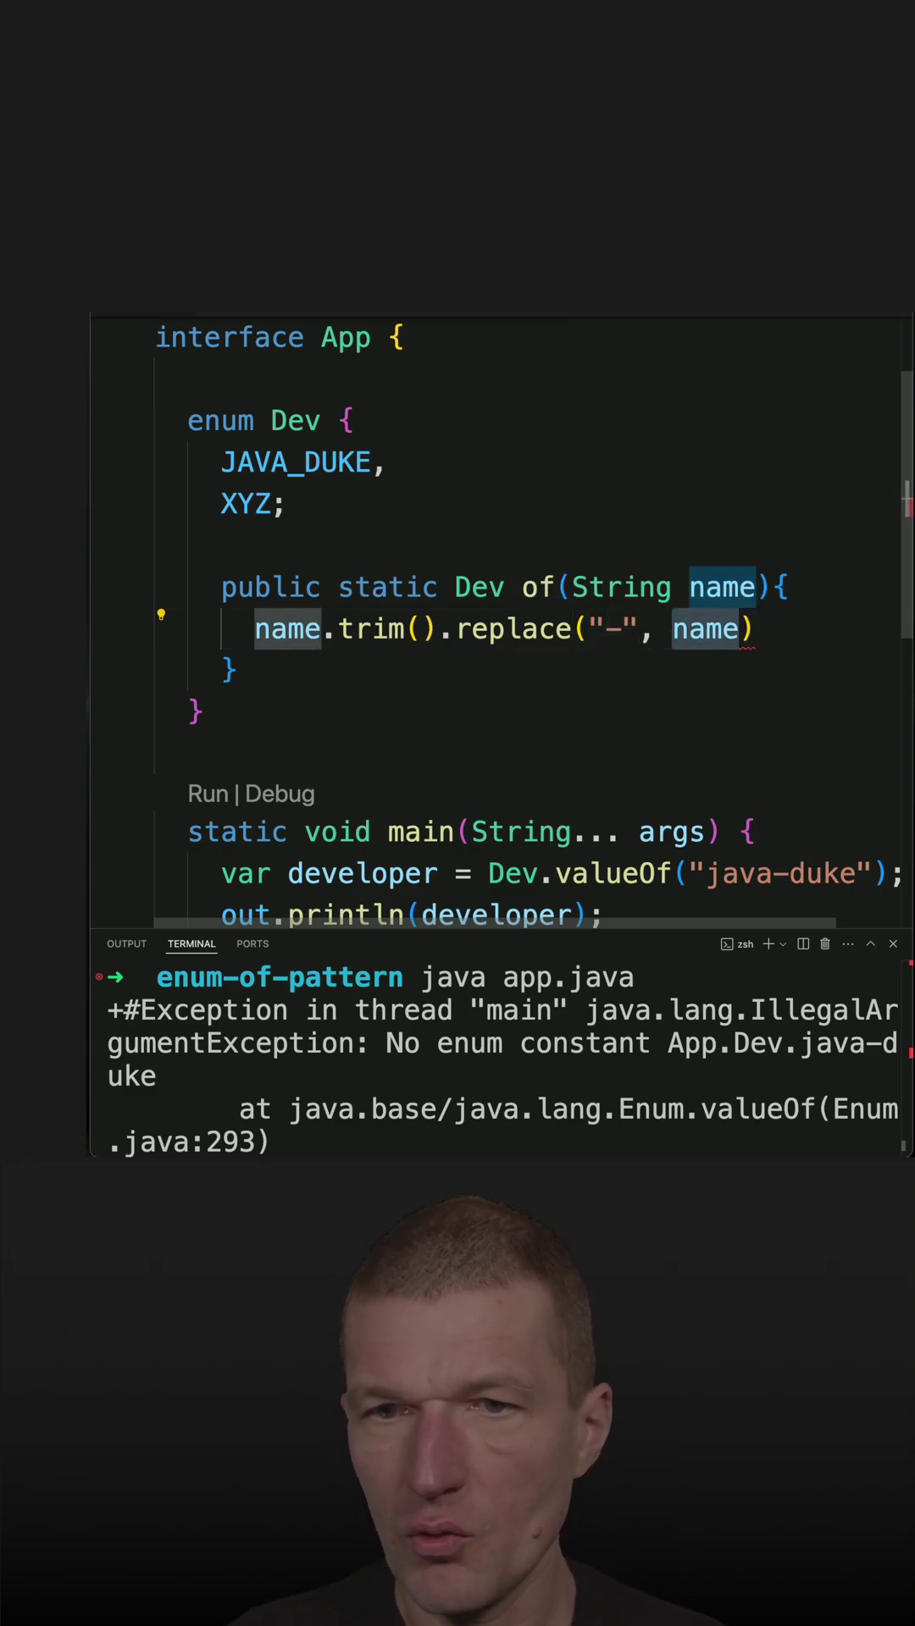
pyautogui.write('"_')
pyautogui.press('Return')
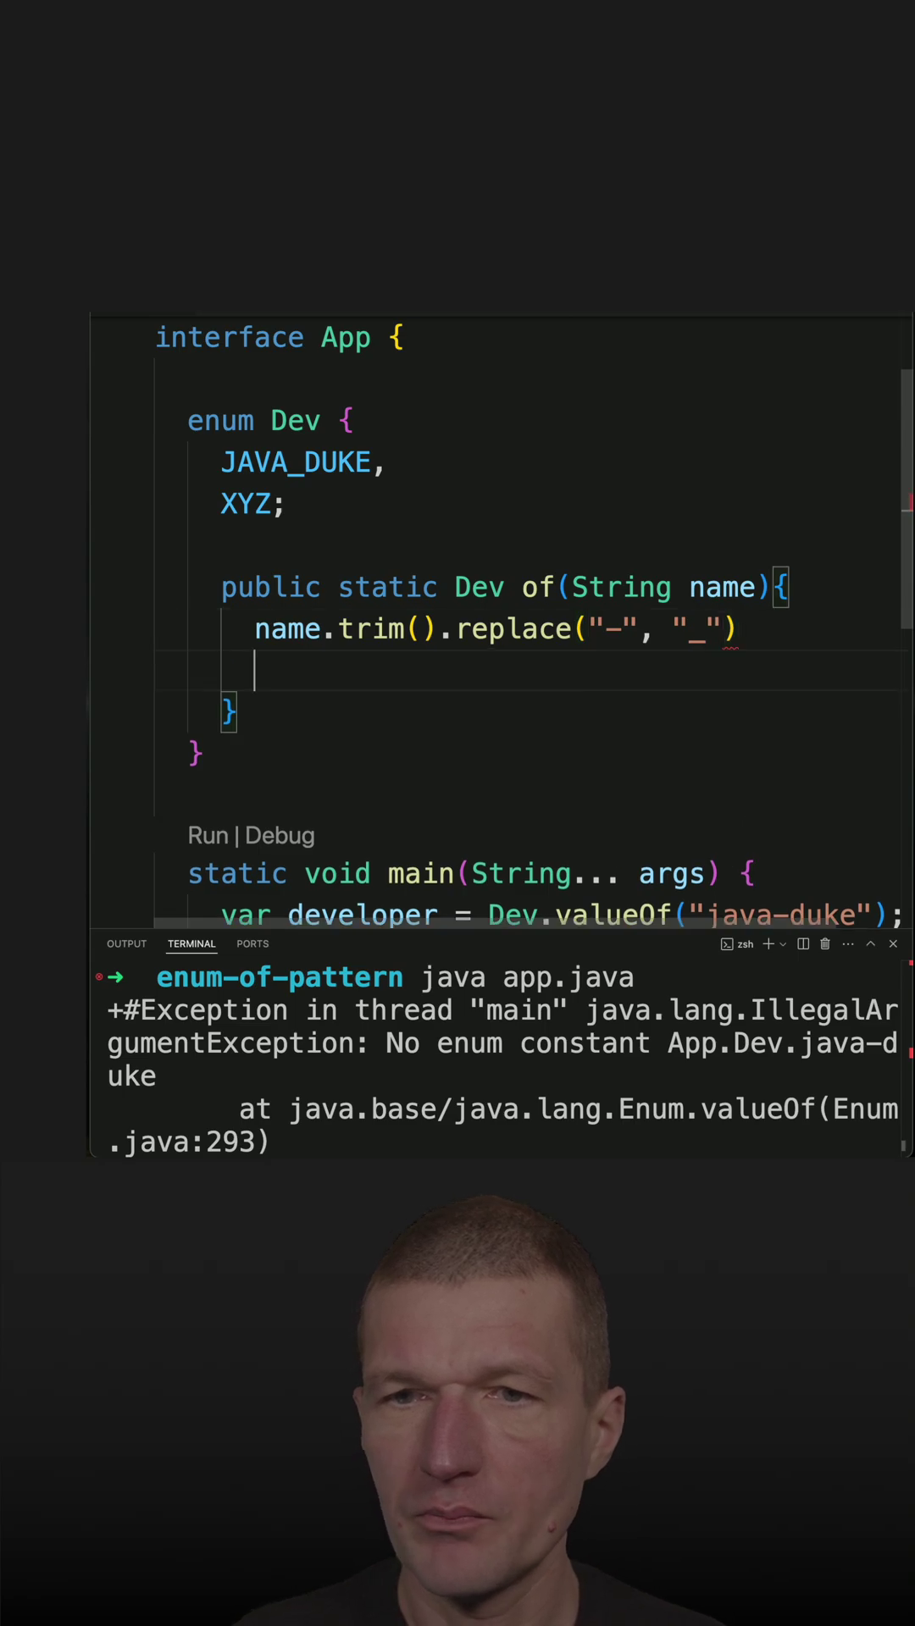
pyautogui.write('.toU')
pyautogui.press('Return')
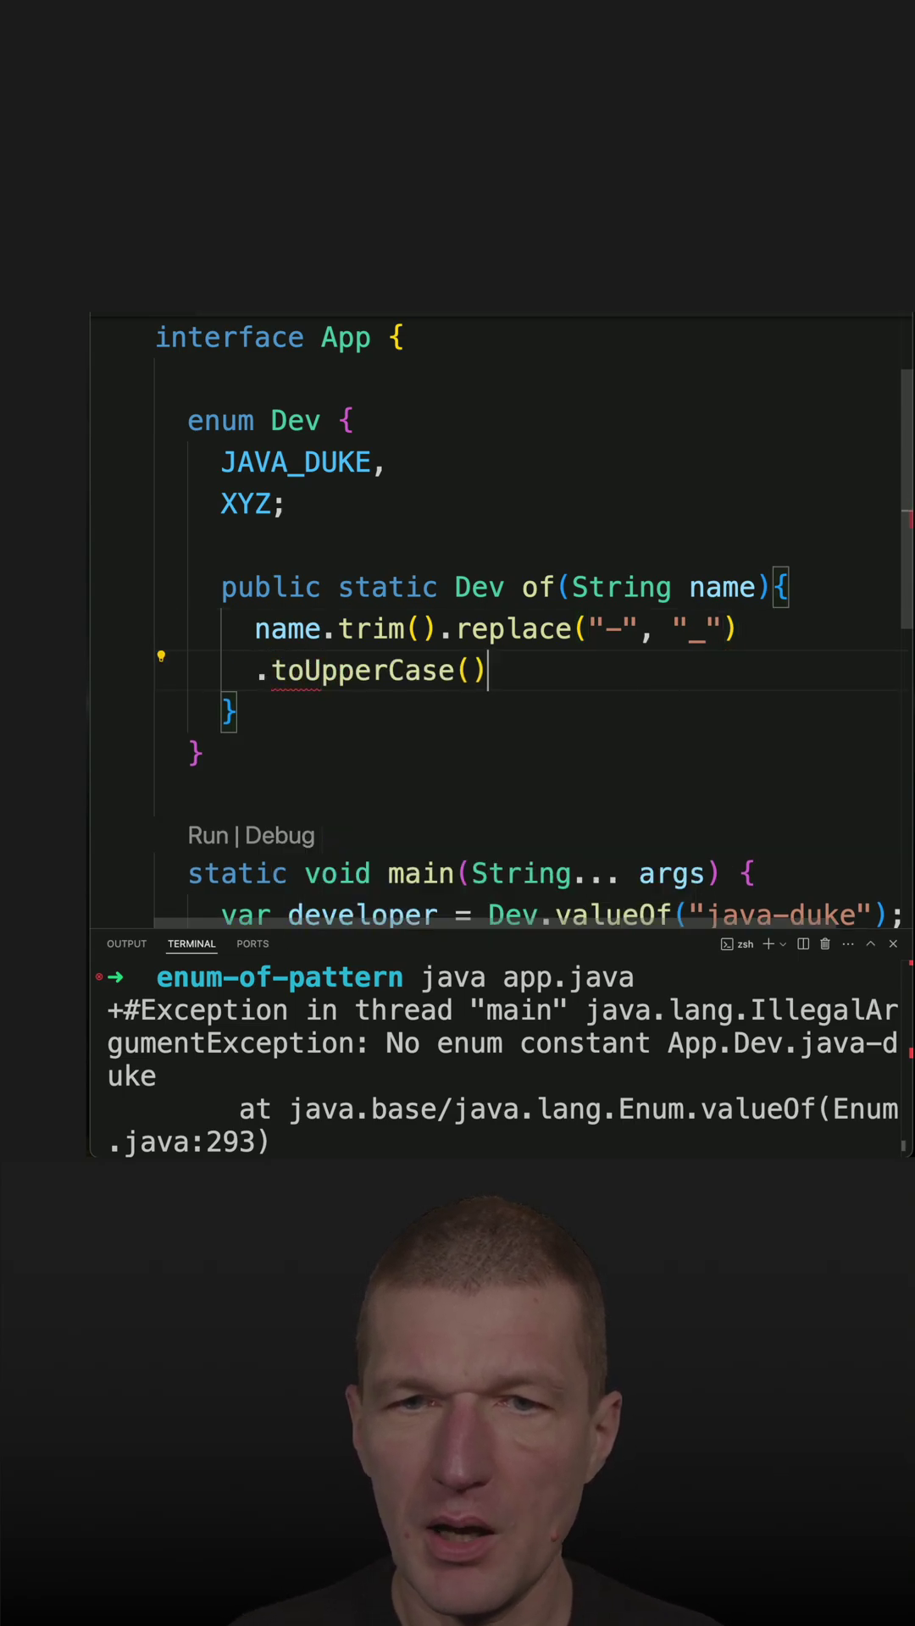
# - Assign the chain to var normalized, with .trim() and .replace on separate lines
pyautogui.press('Home')
pyautogui.write('var ')
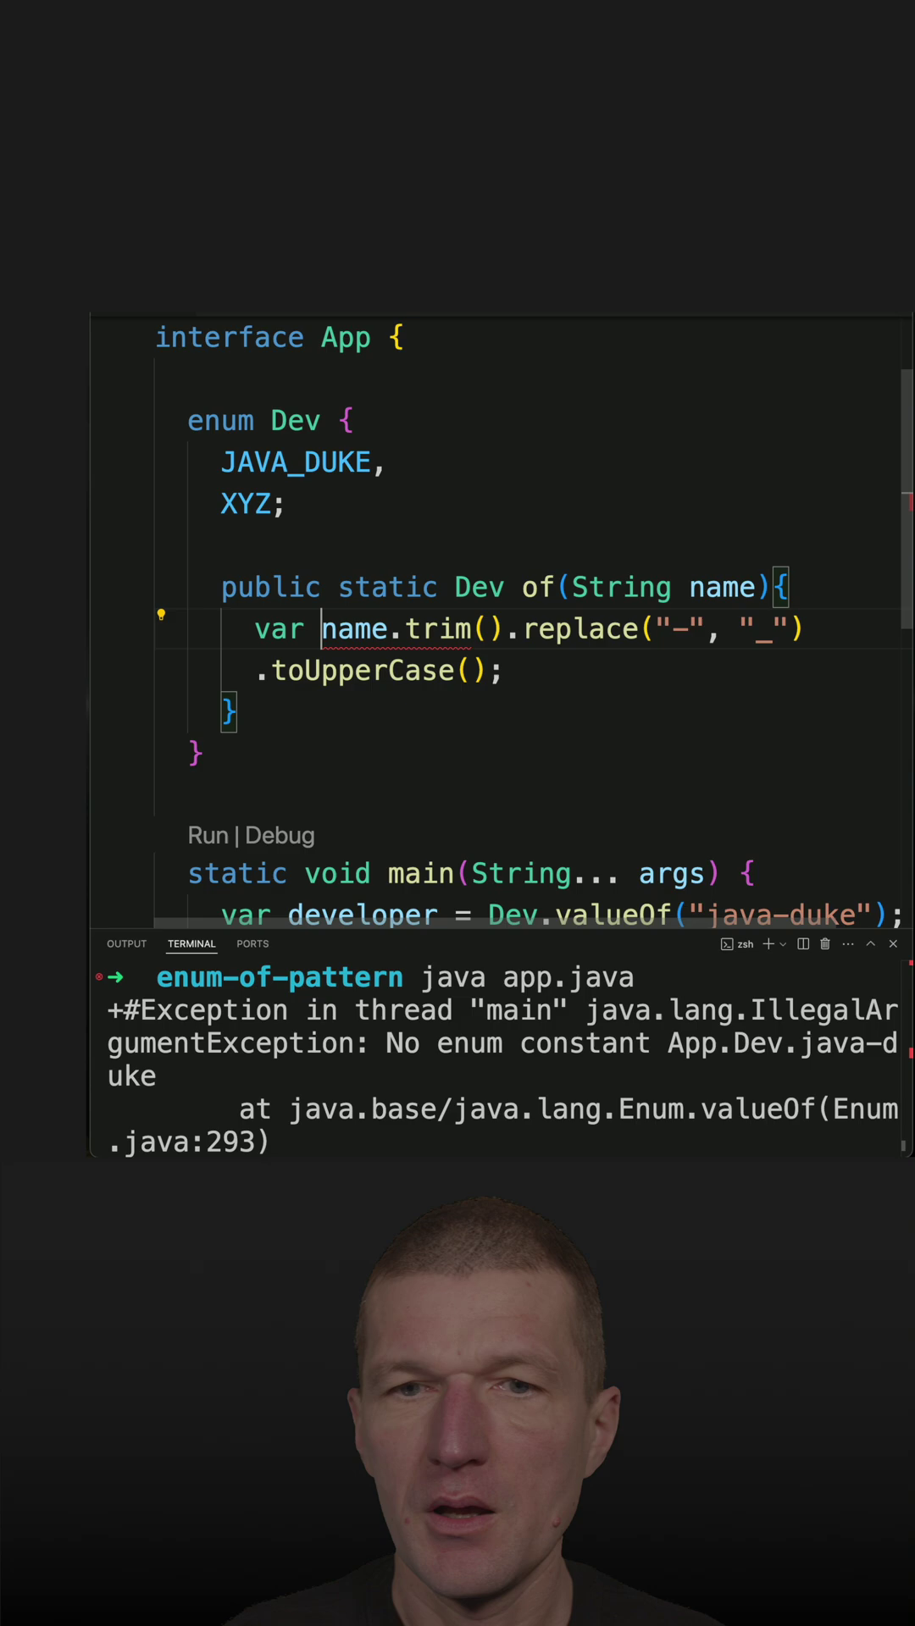
pyautogui.write('normalized ')
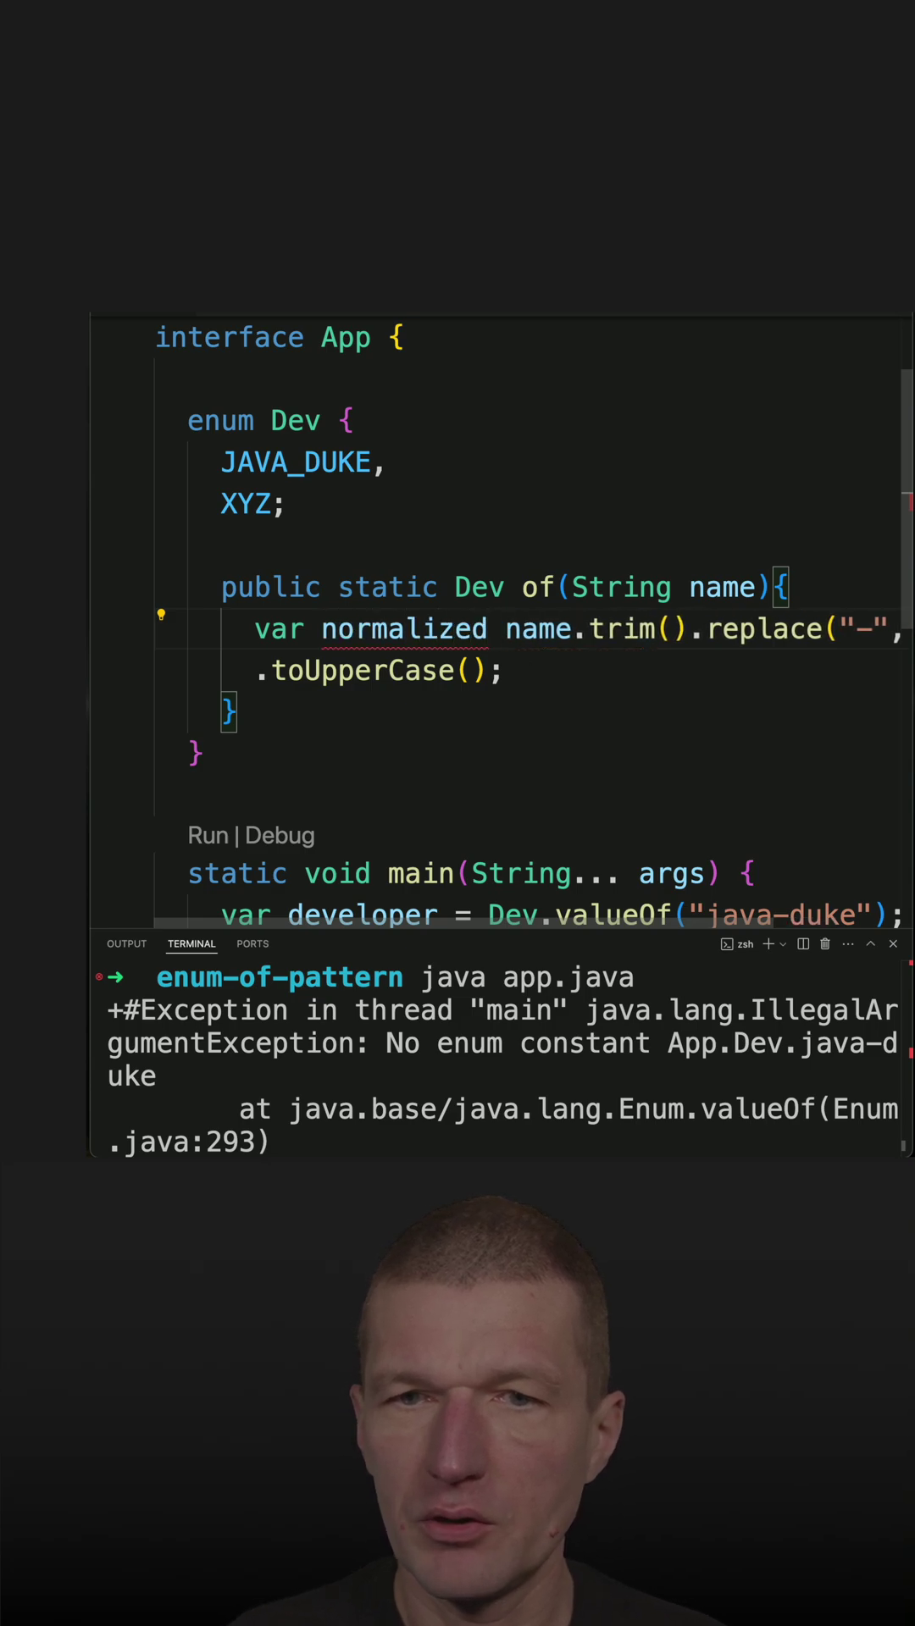
pyautogui.write('=')
pyautogui.press('Right')
pyautogui.press('Right')
pyautogui.press('Right')
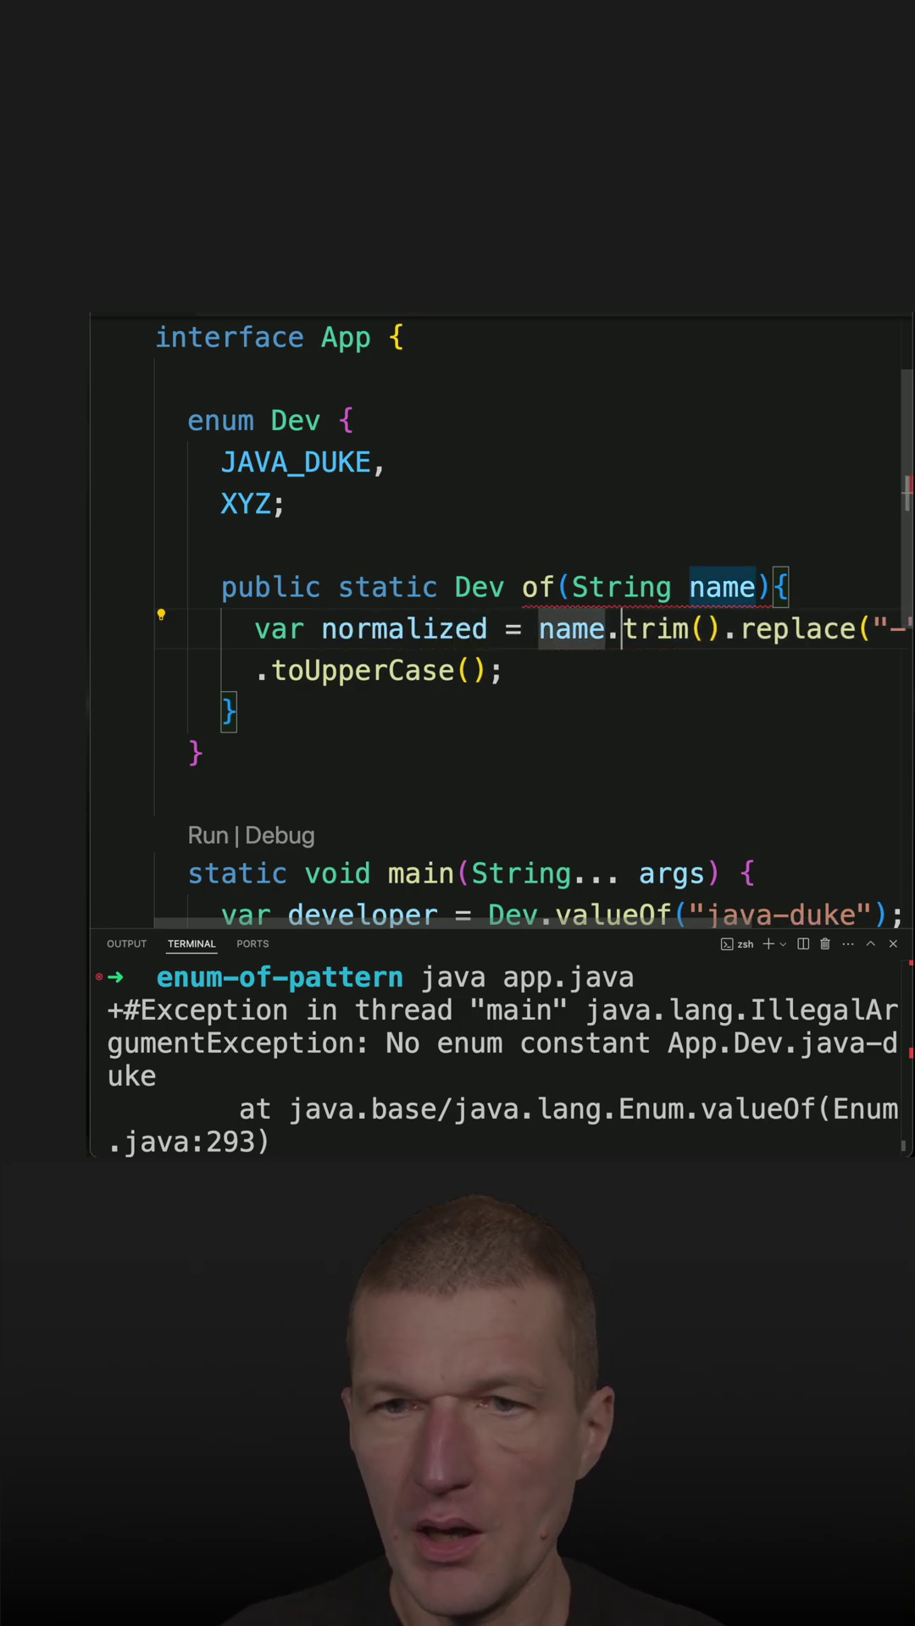
pyautogui.press('Left')
pyautogui.press('Return')
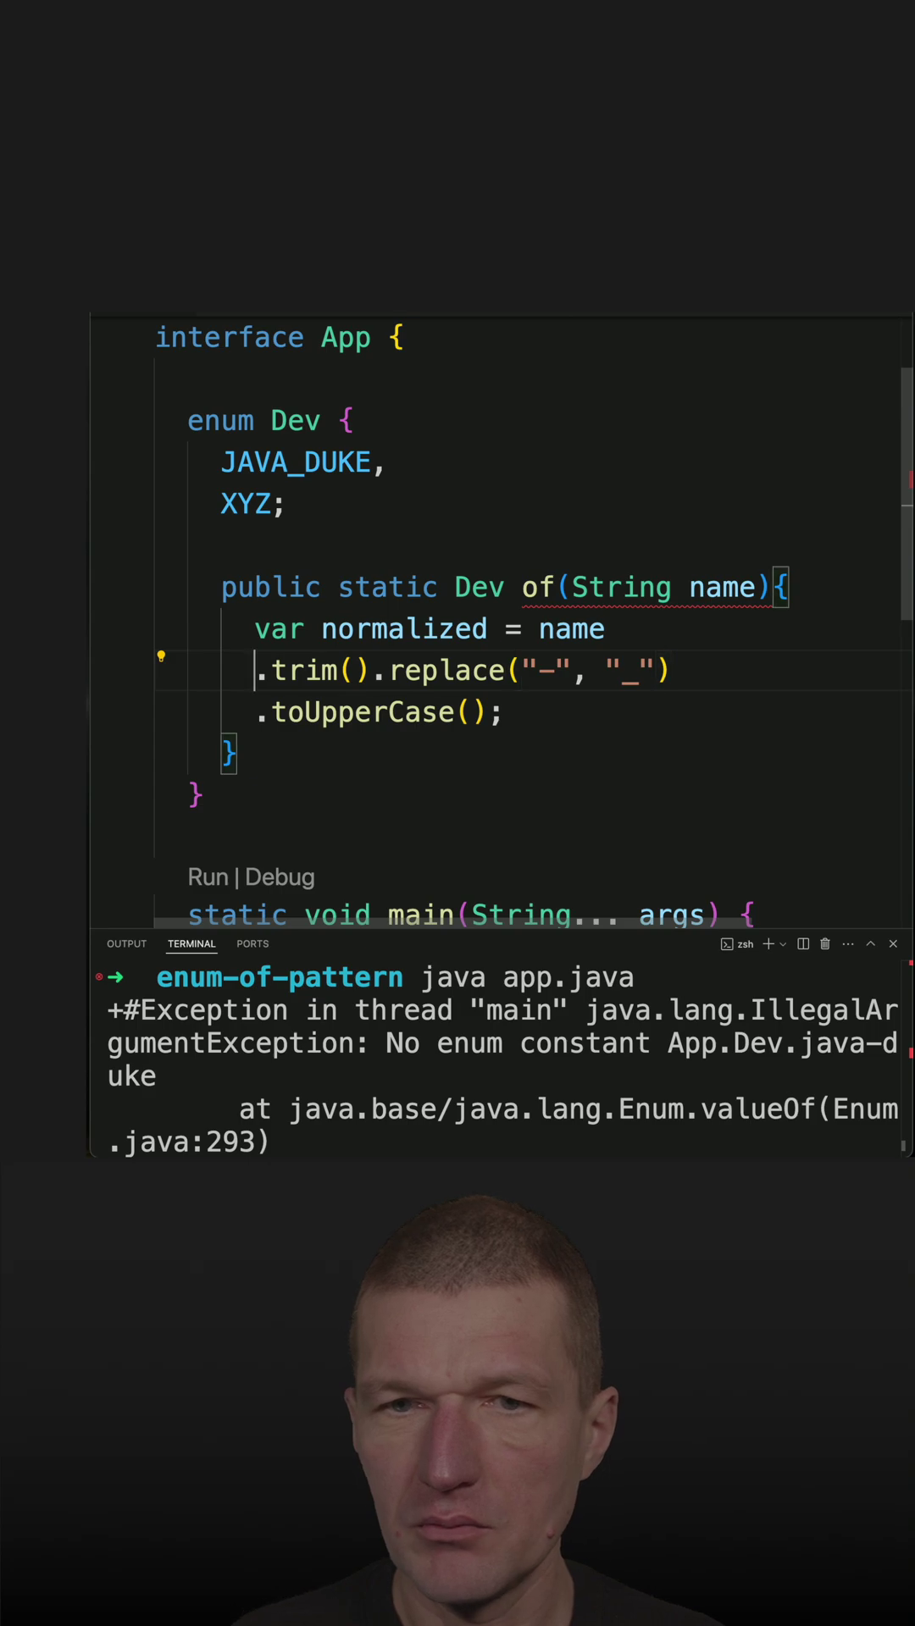
pyautogui.press('Return')
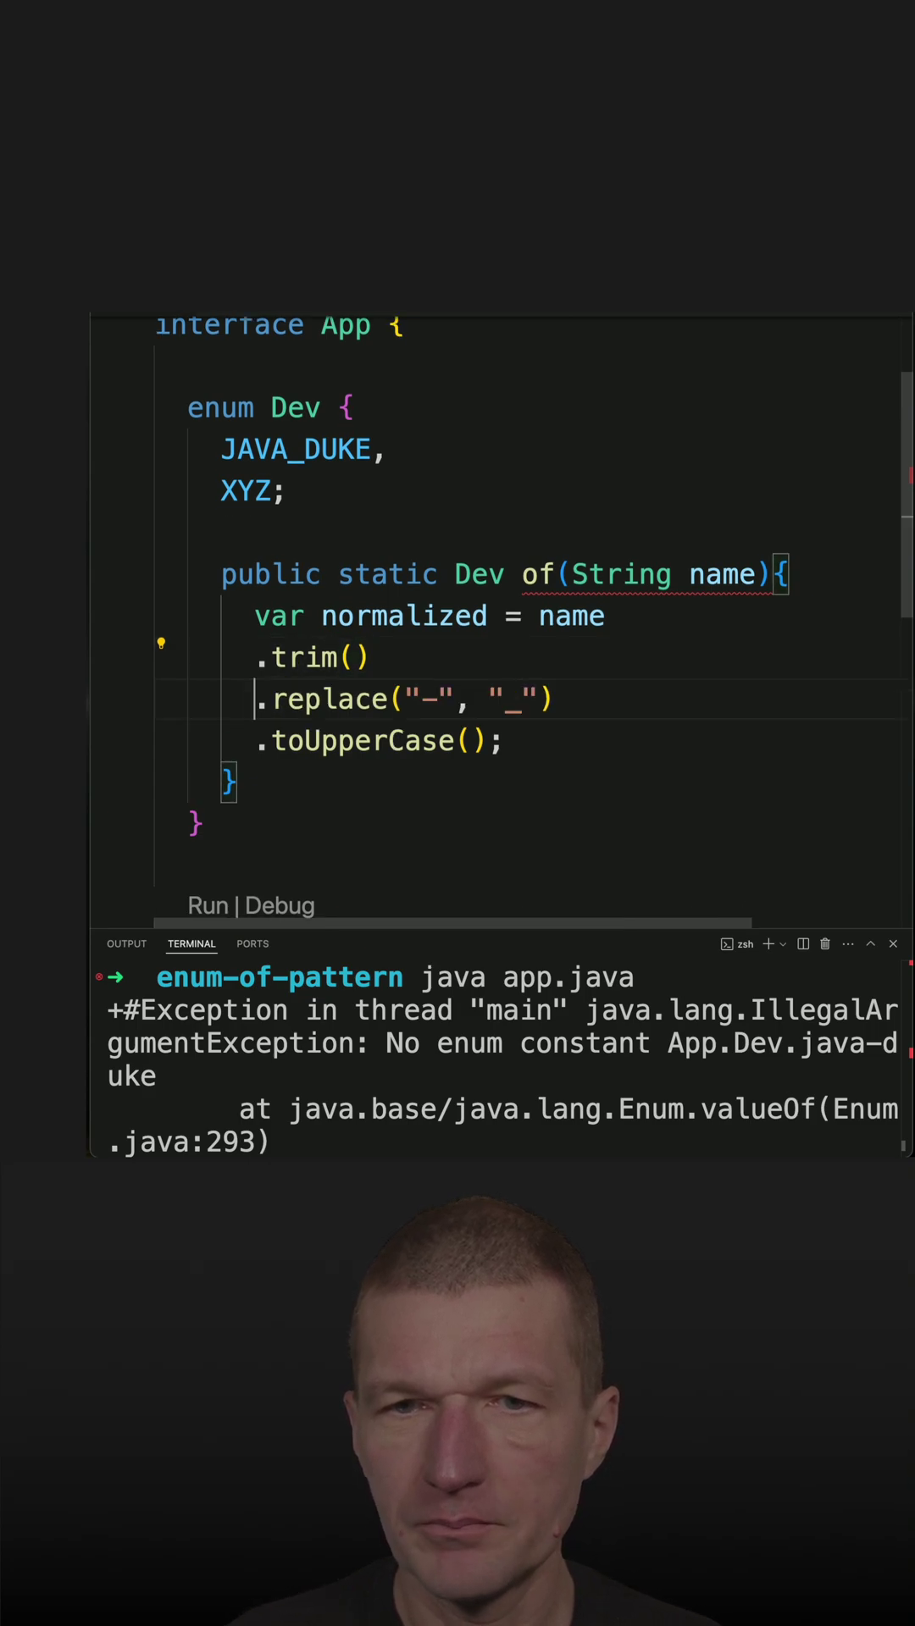
# - Add return Dev.valueOf(normalized); after the normalized statement
pyautogui.press('Down')
pyautogui.press('End')
pyautogui.press('Return')
pyautogui.write('return ')
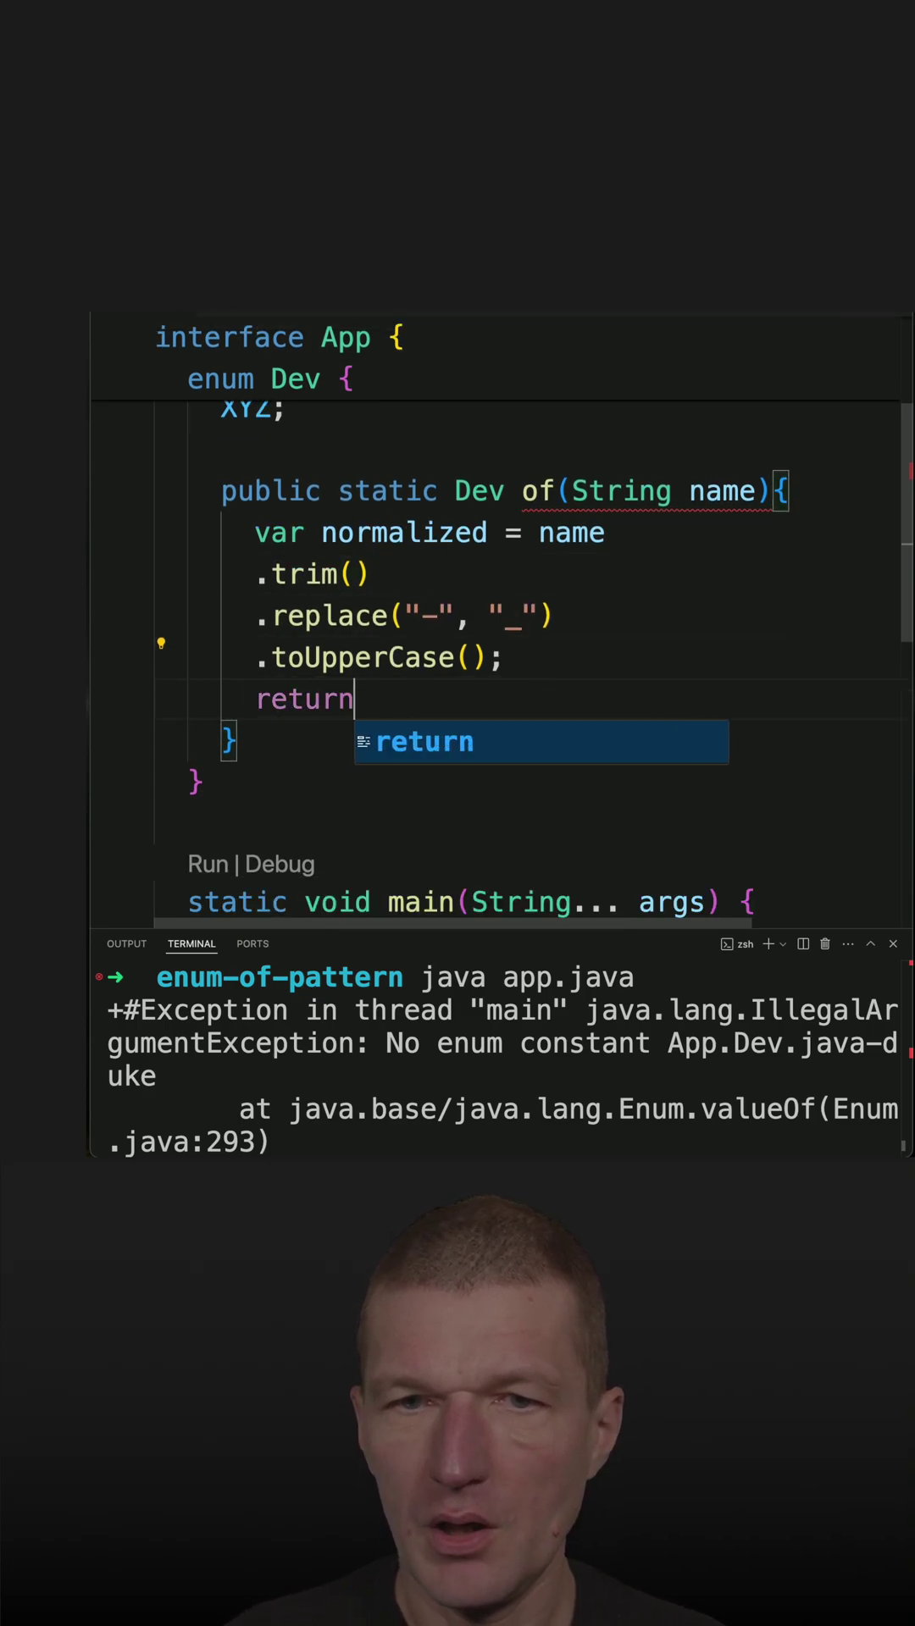
pyautogui.write('Dev.')
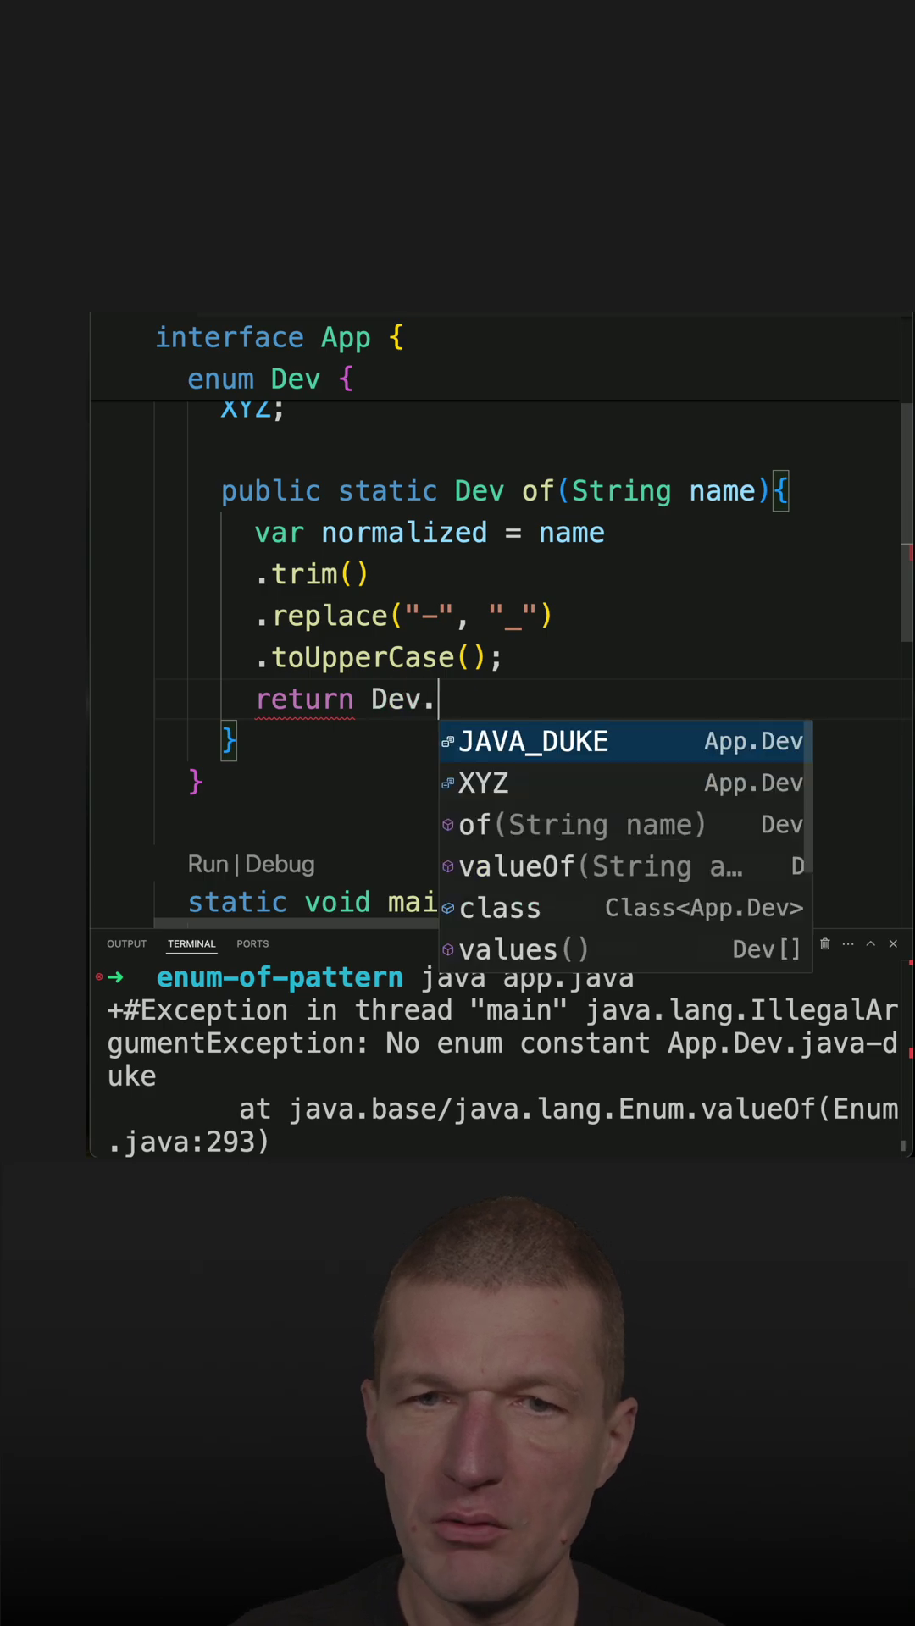
pyautogui.write('v')
pyautogui.press('Return')
pyautogui.write('no')
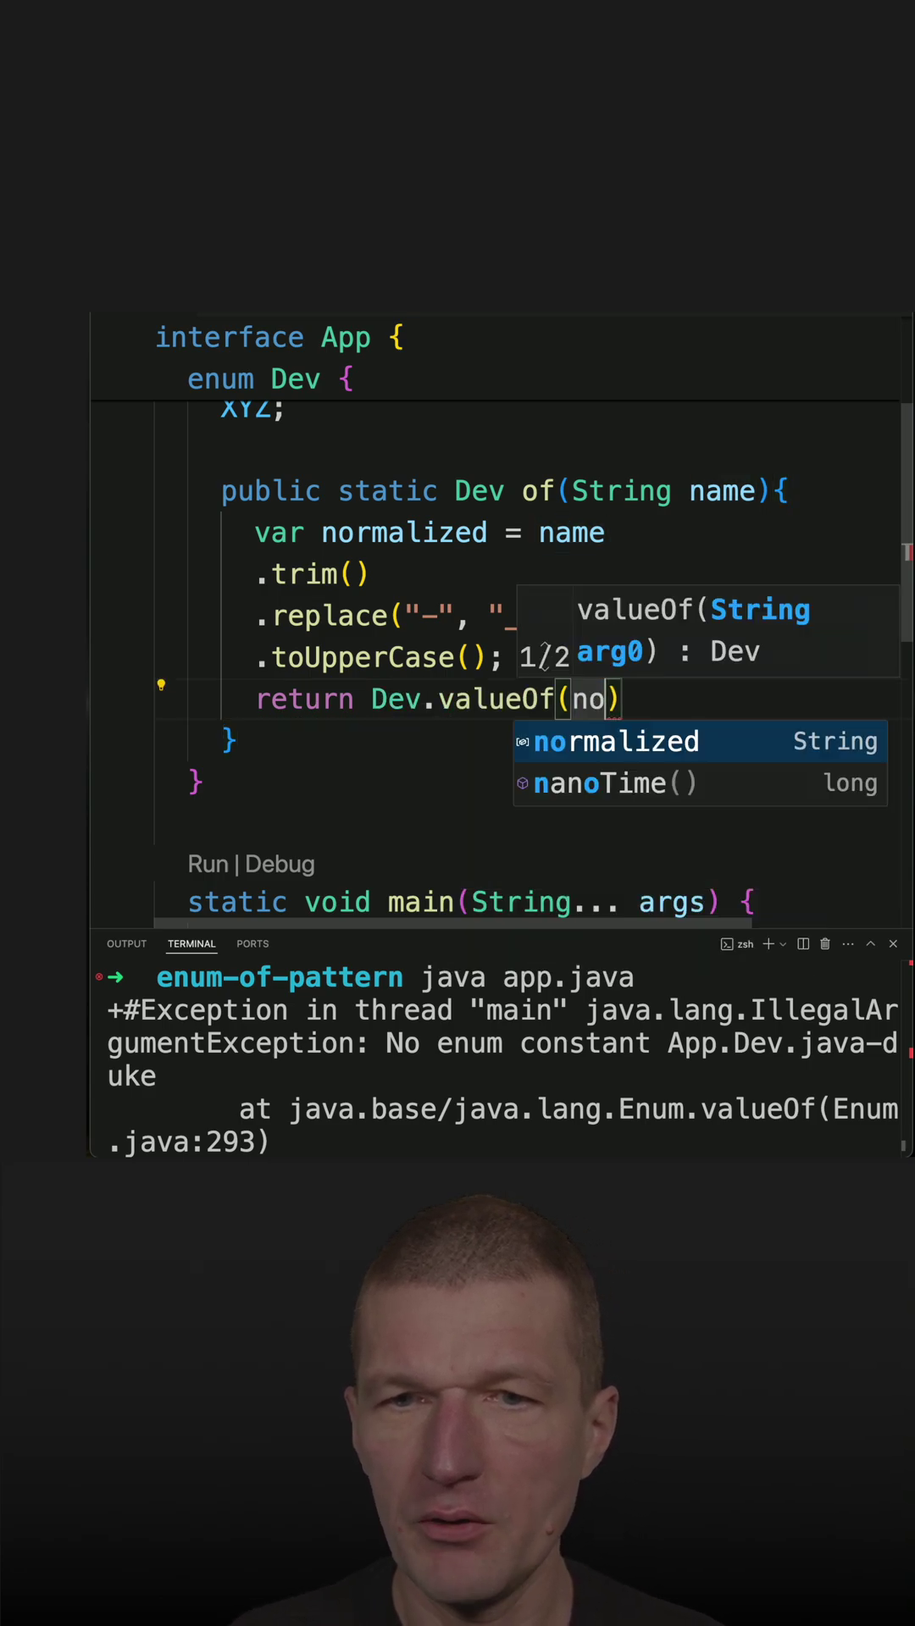
pyautogui.write('rm')
pyautogui.press('Return')
pyautogui.press('Tab')
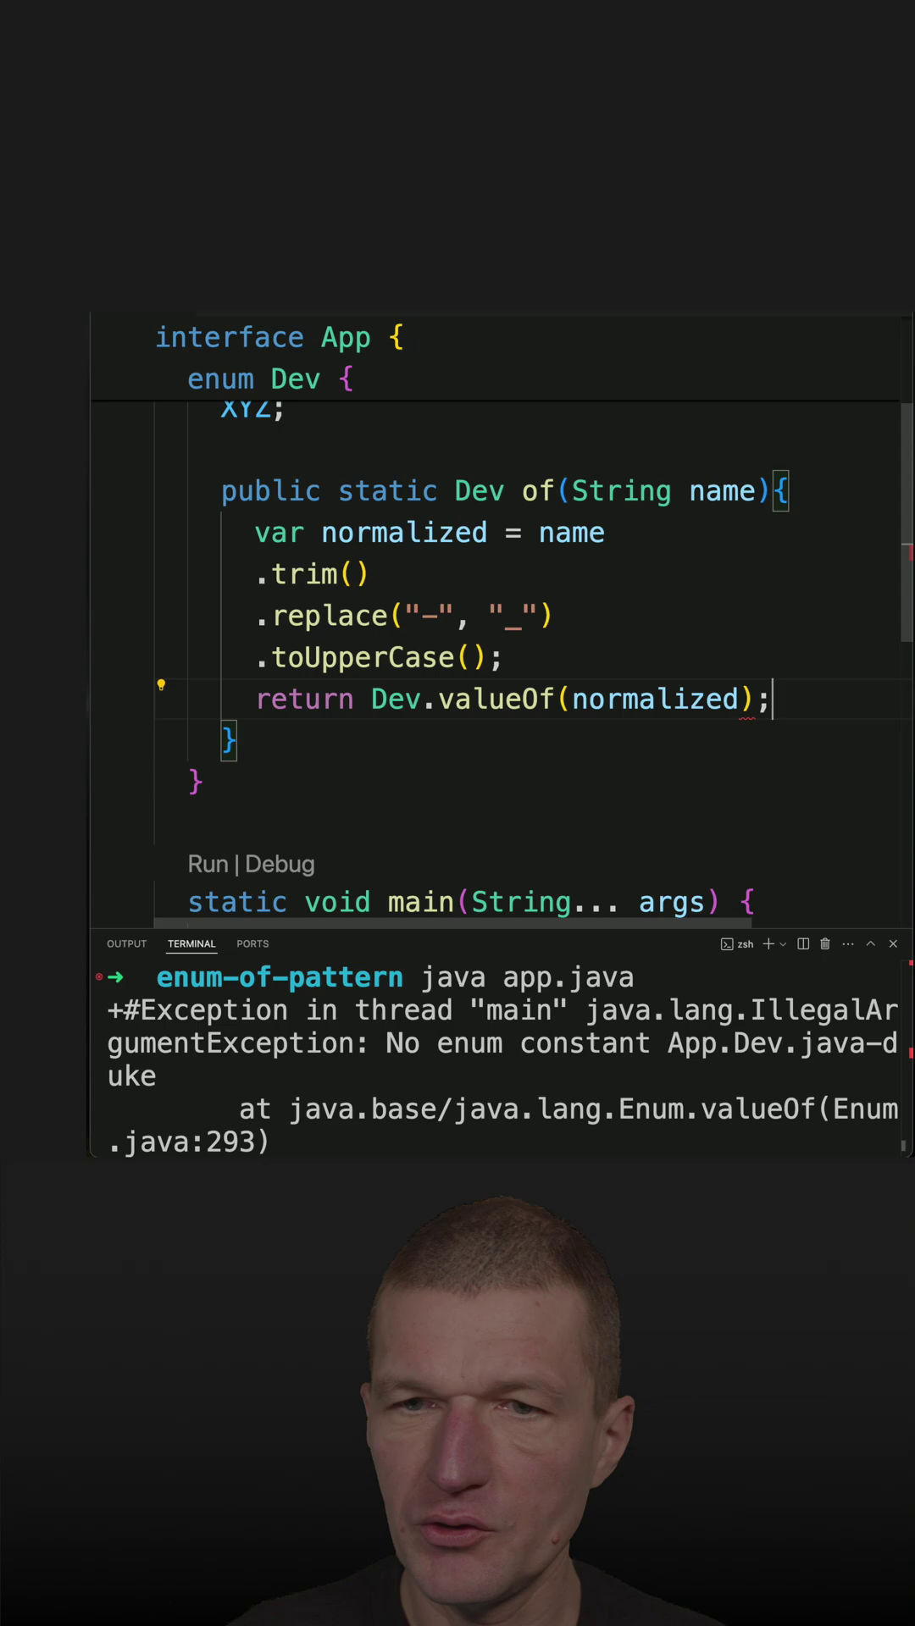
pyautogui.scroll(-3, 411, 678)
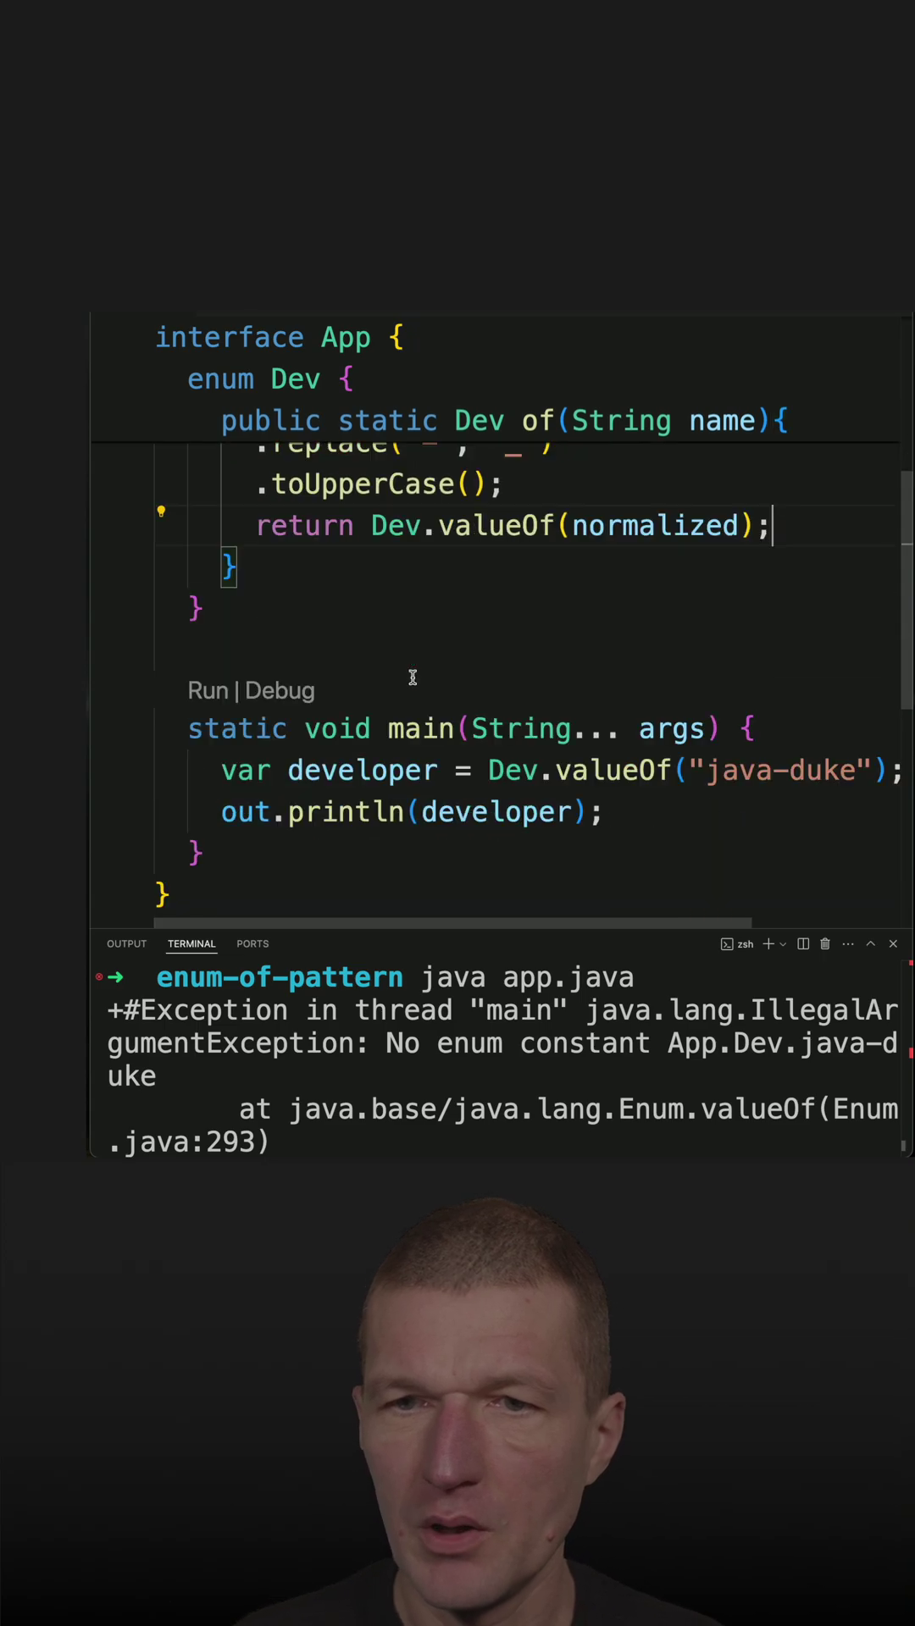
# - Change main to call Dev.of("java-duke") and rerun java app.java, which prints JAVA_DUKE
pyautogui.doubleClick(619, 764)
pyautogui.write('of')
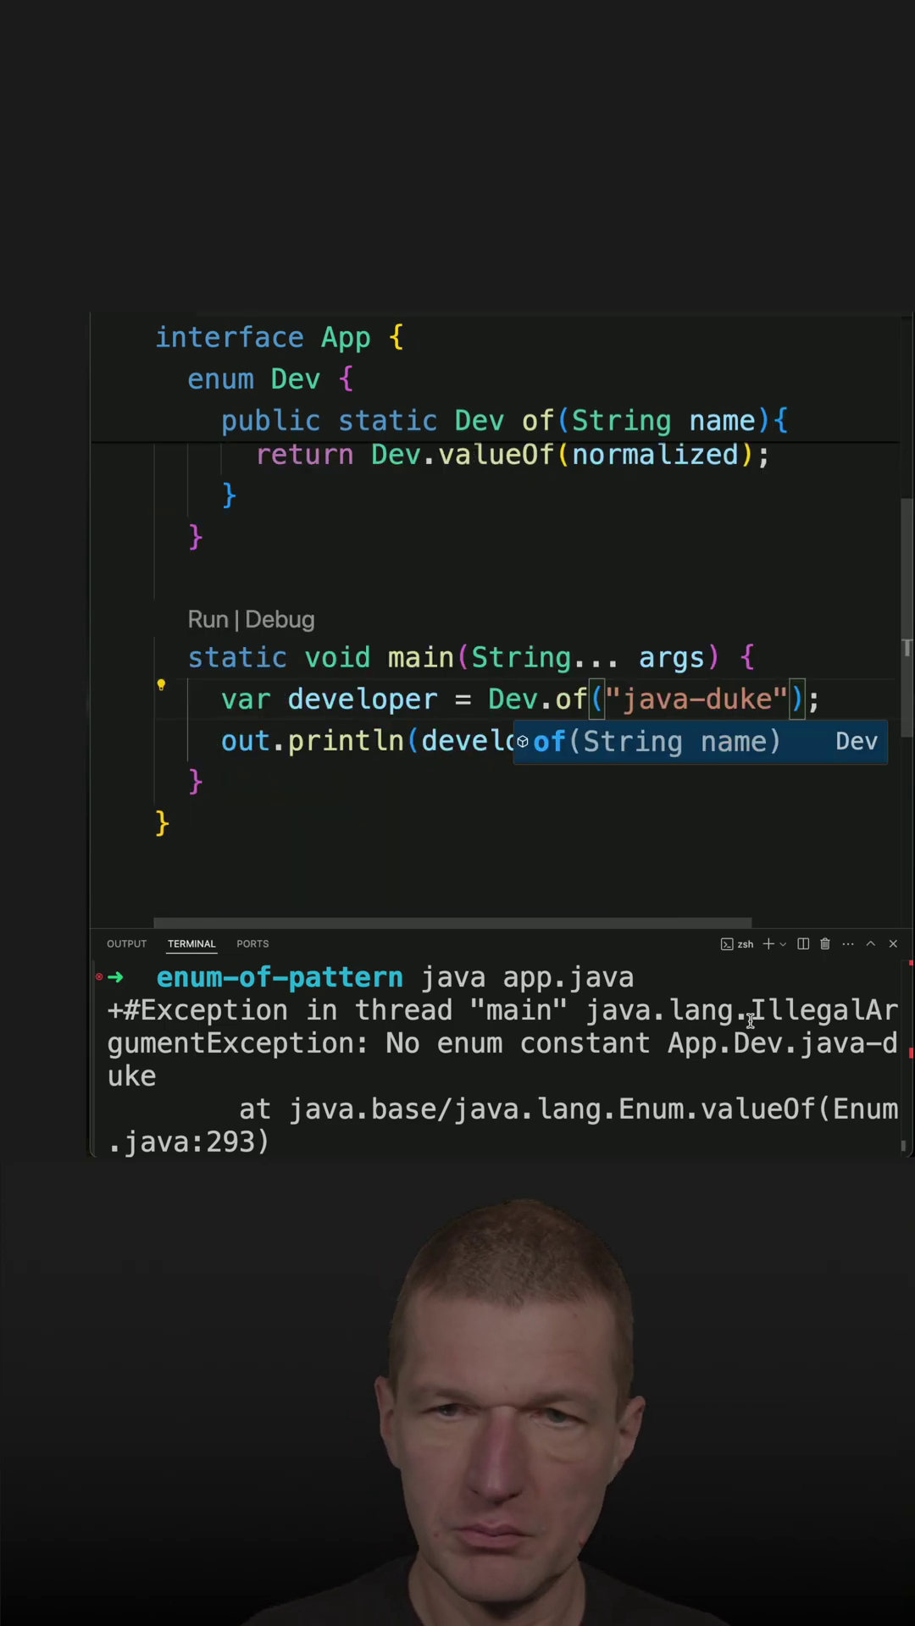
pyautogui.press('Escape')
pyautogui.press('Up')
pyautogui.press('Return')
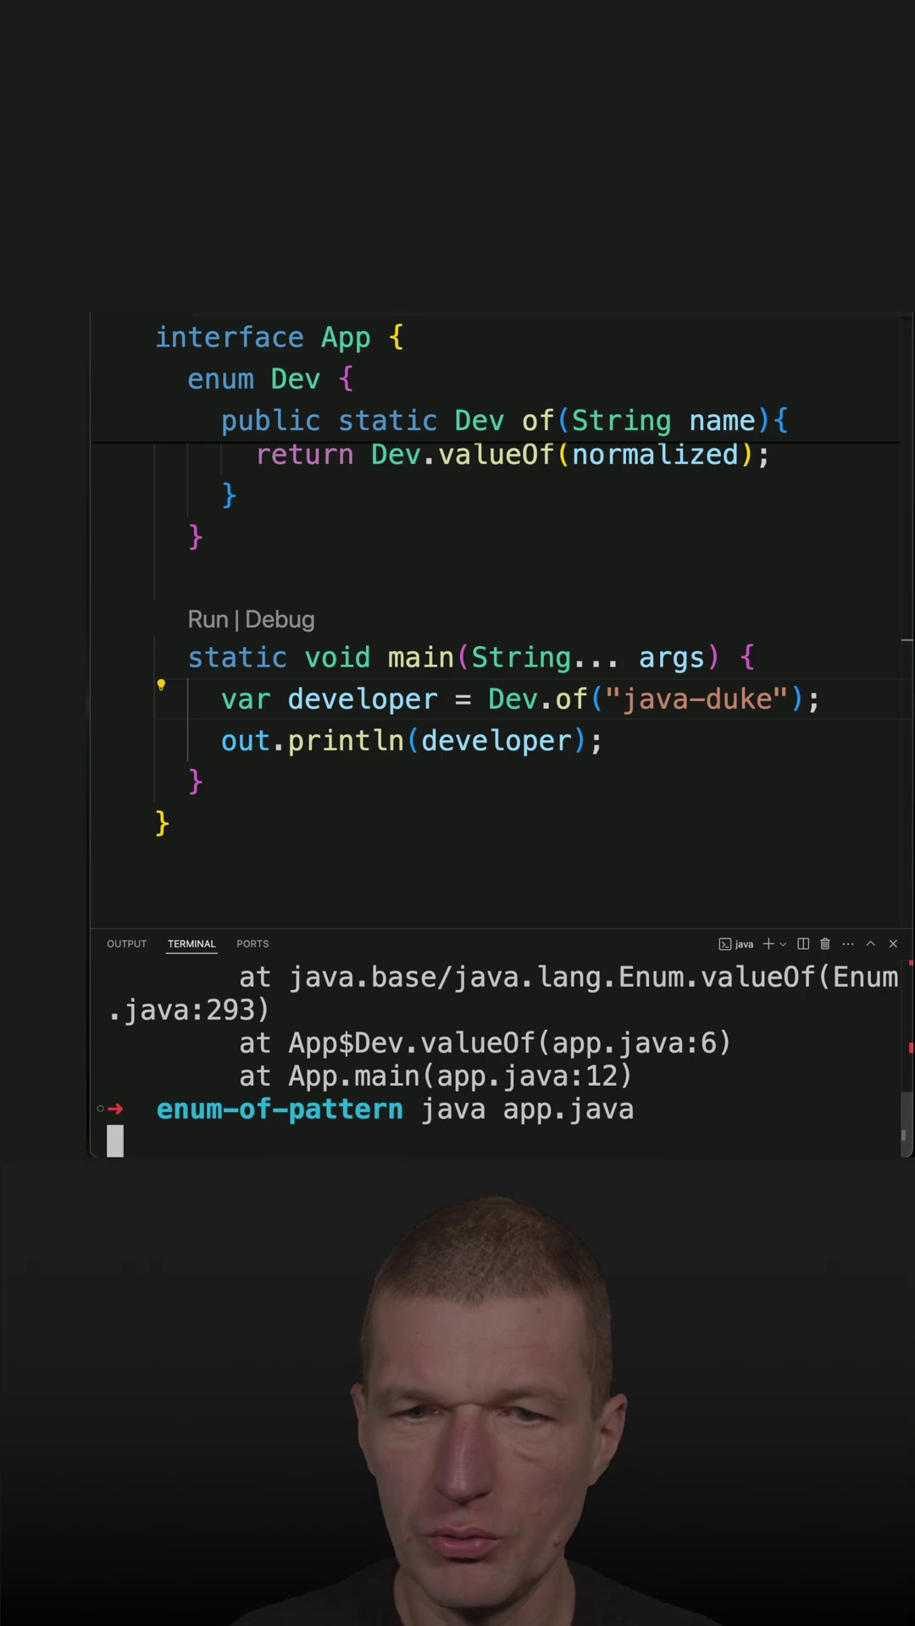
pyautogui.moveTo(337, 1109); pyautogui.dragTo(100, 1106)
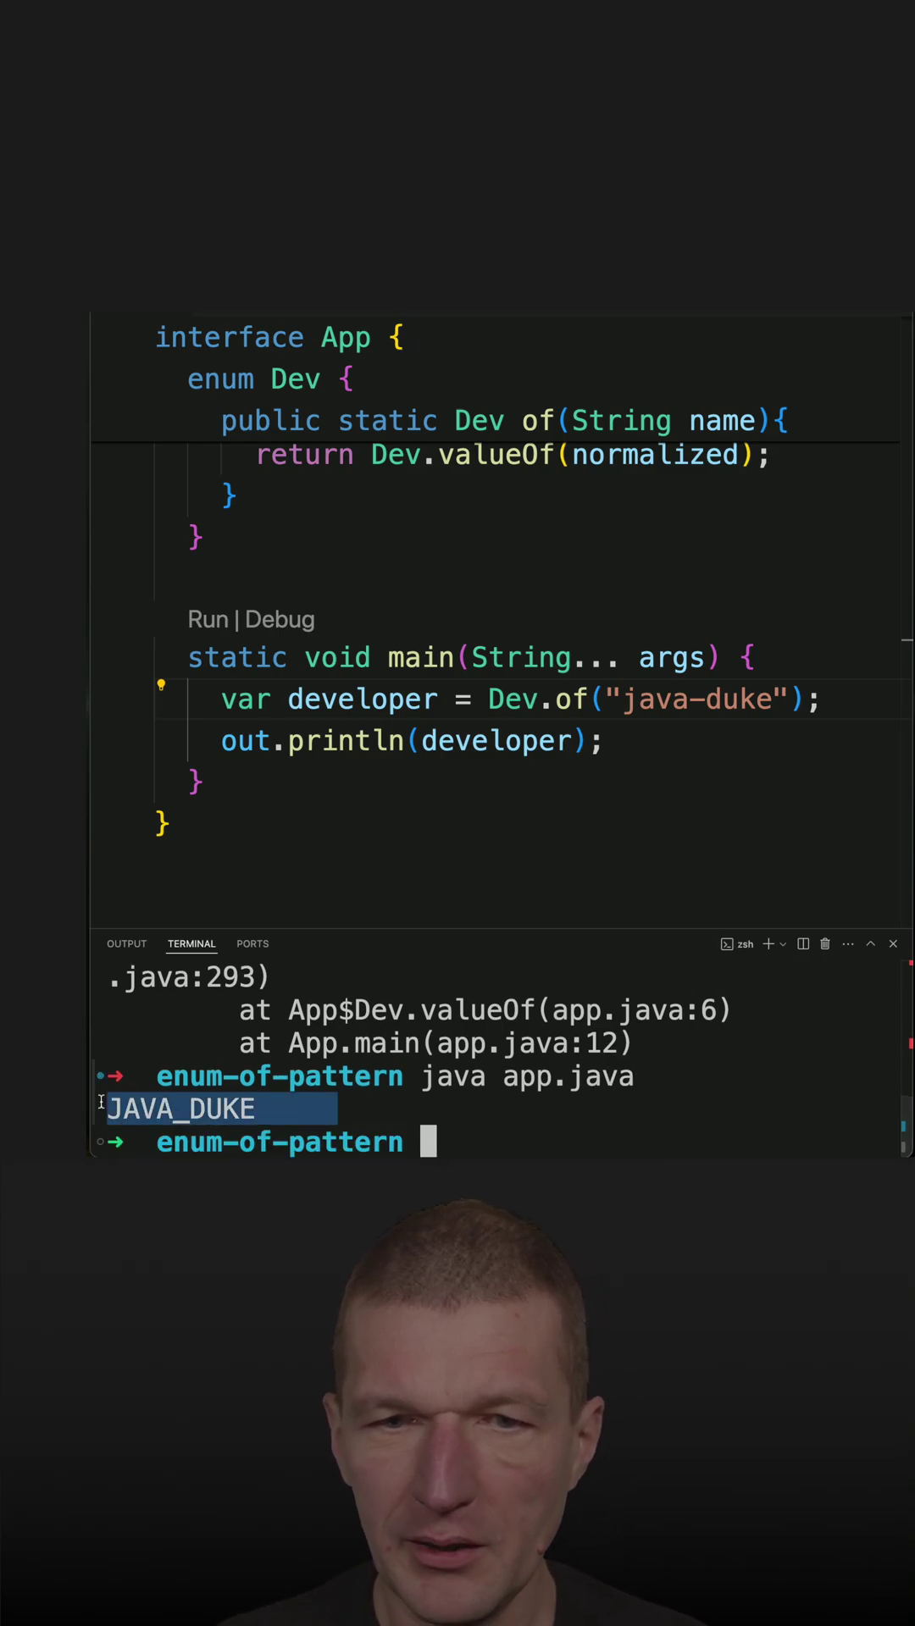